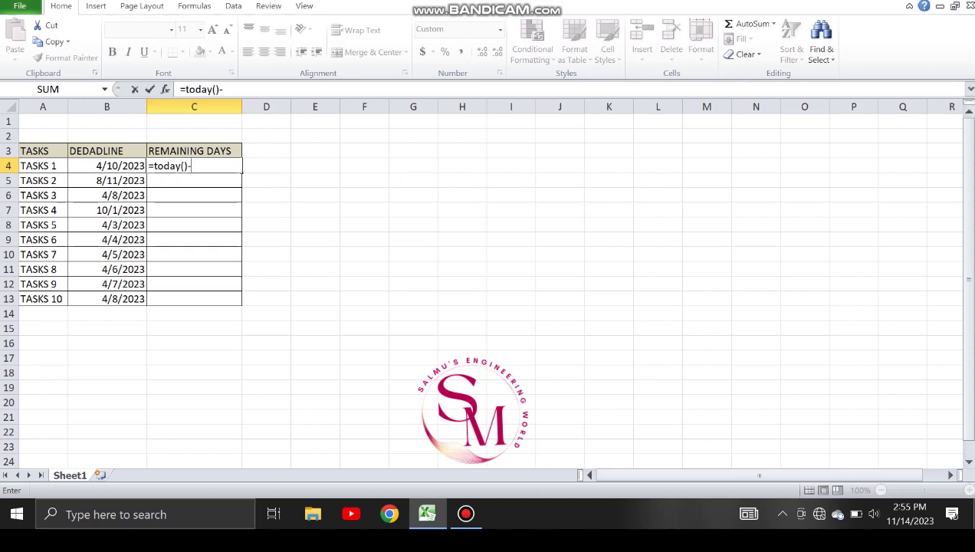
- Complete the formula in C4 as =TODAY()-B4 and fill it down through C13
text(B4)
key(Return)
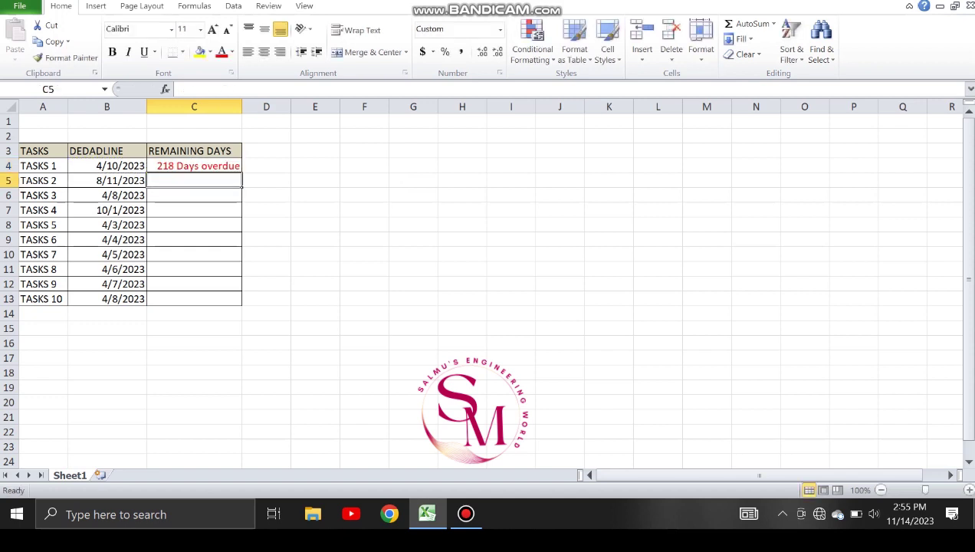
click(194, 166)
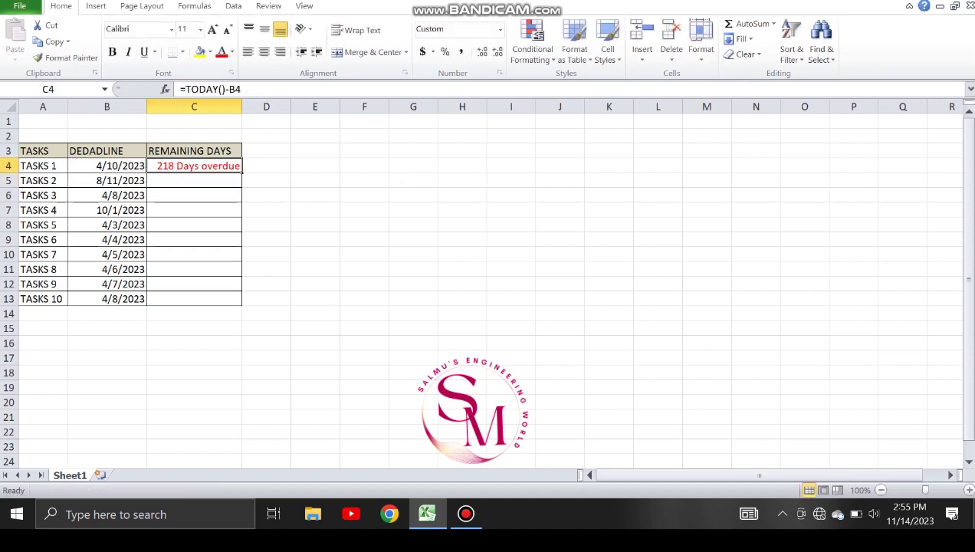
double_click(242, 173)
click(266, 210)
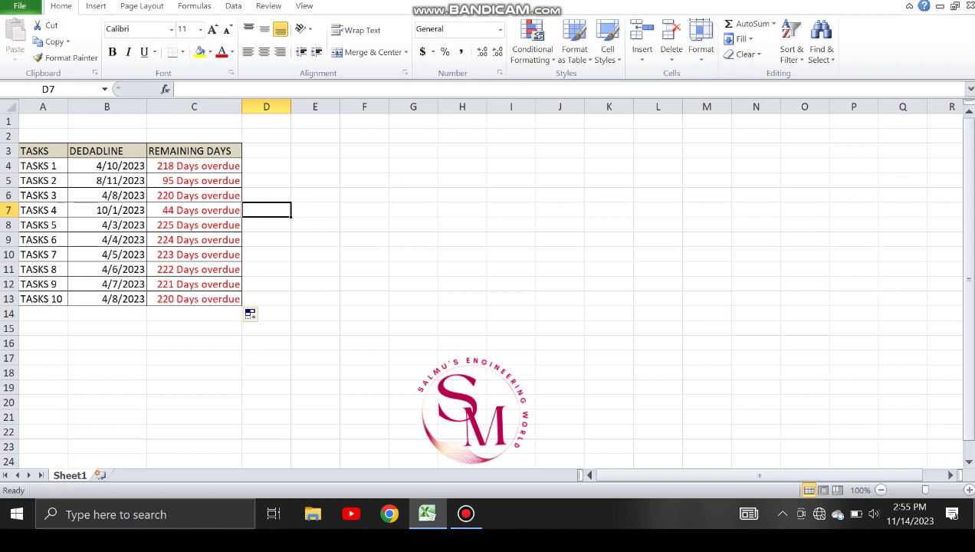
right_click(178, 210)
key(Escape)
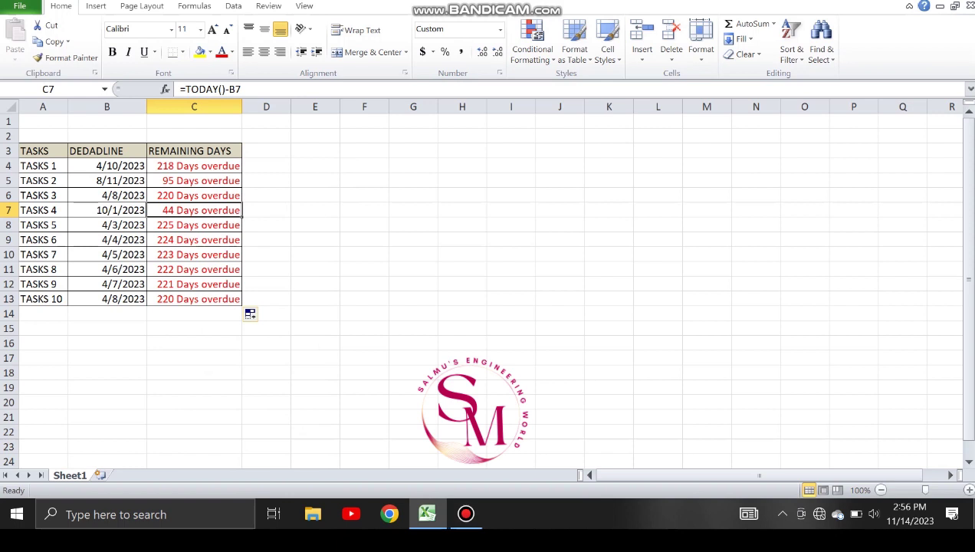
click(465, 514)
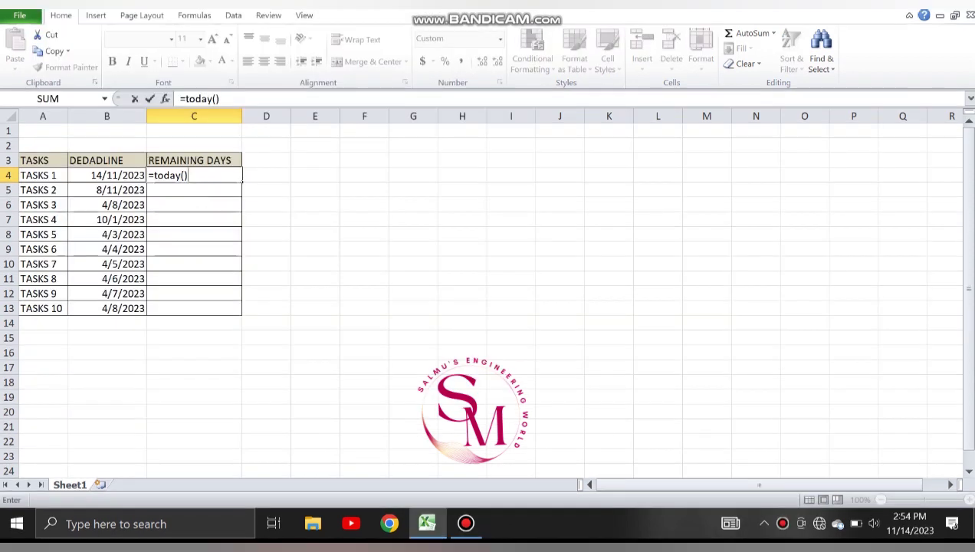
- Finish the =TODAY()-B4 formula in C4 and copy it down the REMAINING DAYS column to C13
text(-)
key(Left)
key(Return)
click(194, 175)
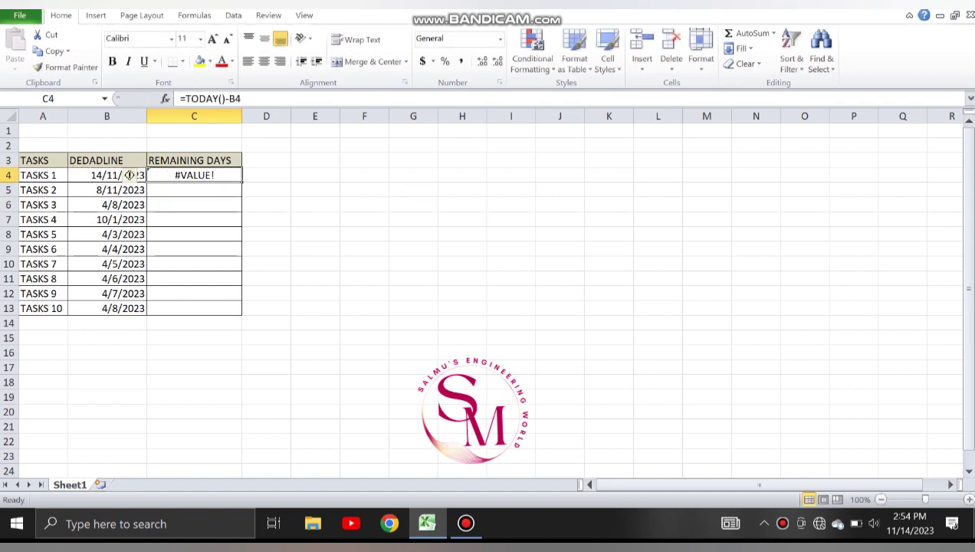
drag(242, 182, 240, 309)
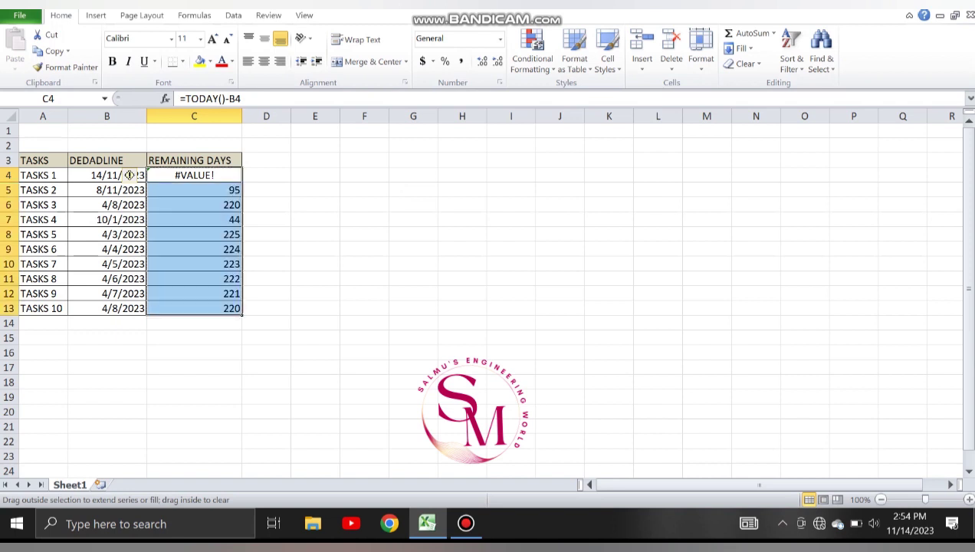
click(315, 204)
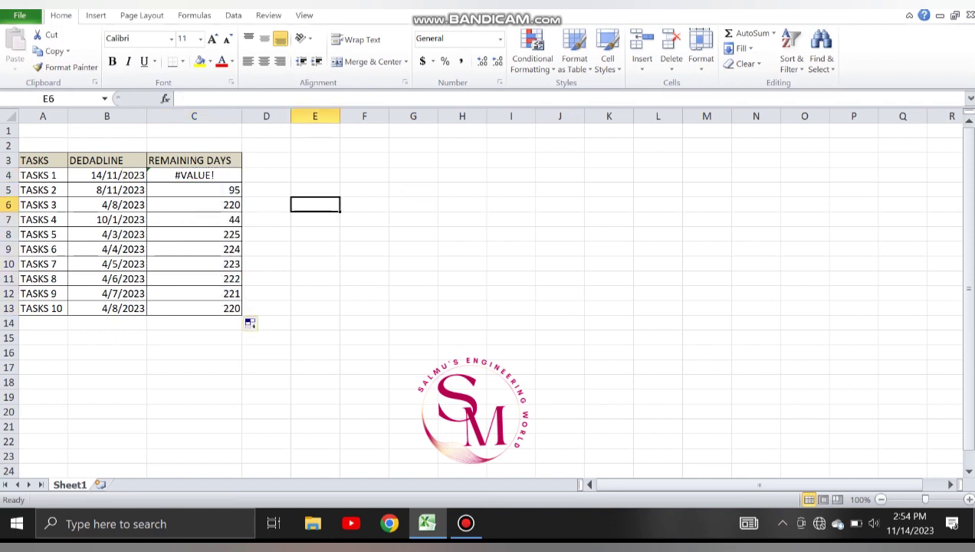
- Clear the TASKS 1 remaining-days formula in C4 and open its deadline in B4 for editing
click(151, 175)
key(Delete)
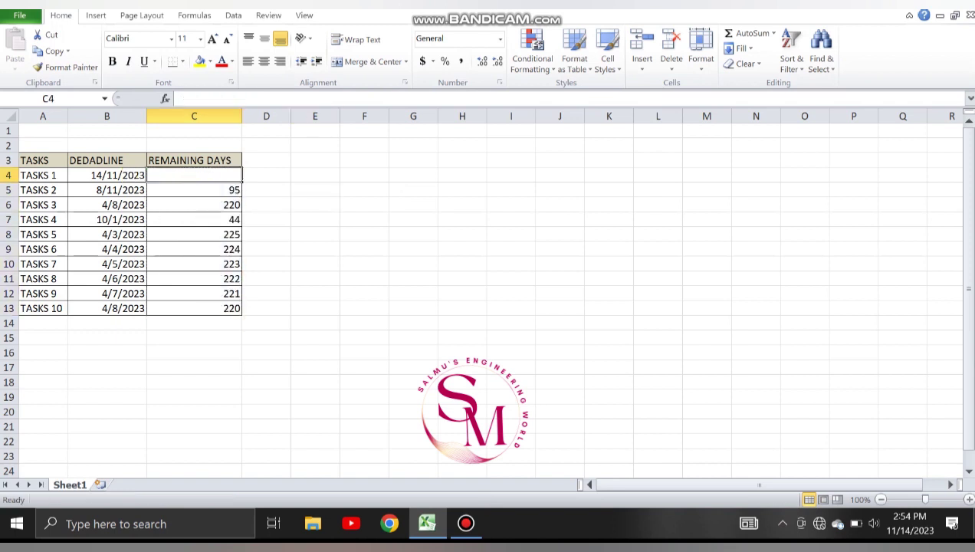
click(115, 176)
double_click(115, 182)
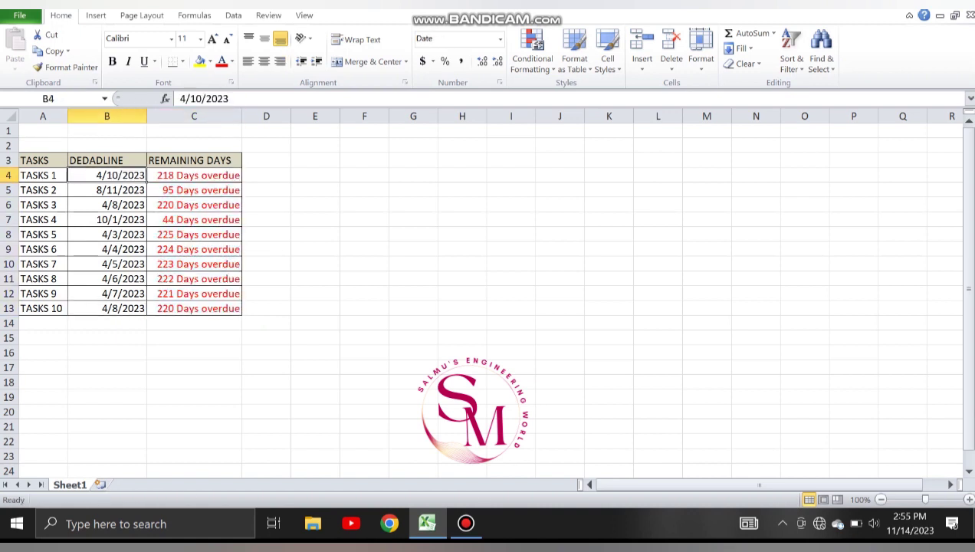
click(194, 175)
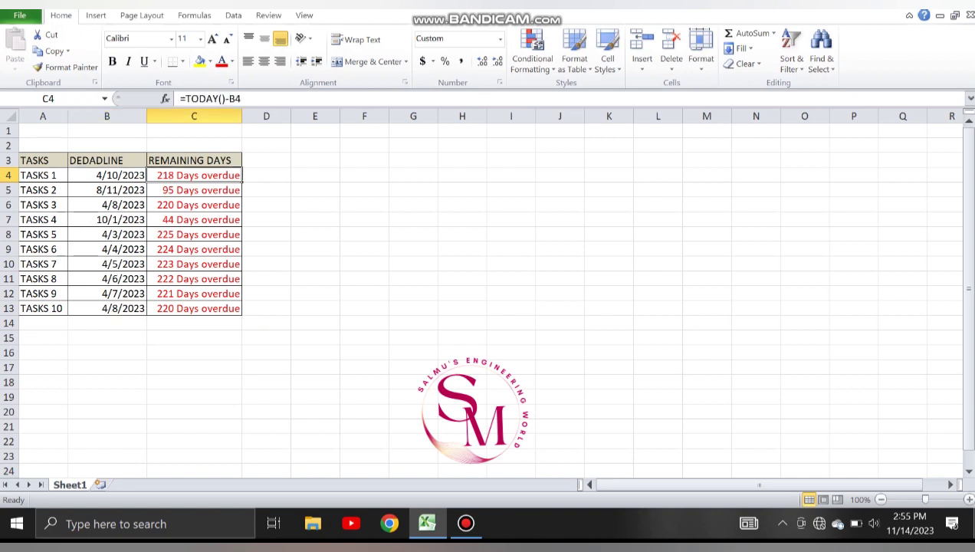
drag(194, 175, 194, 309)
click(465, 524)
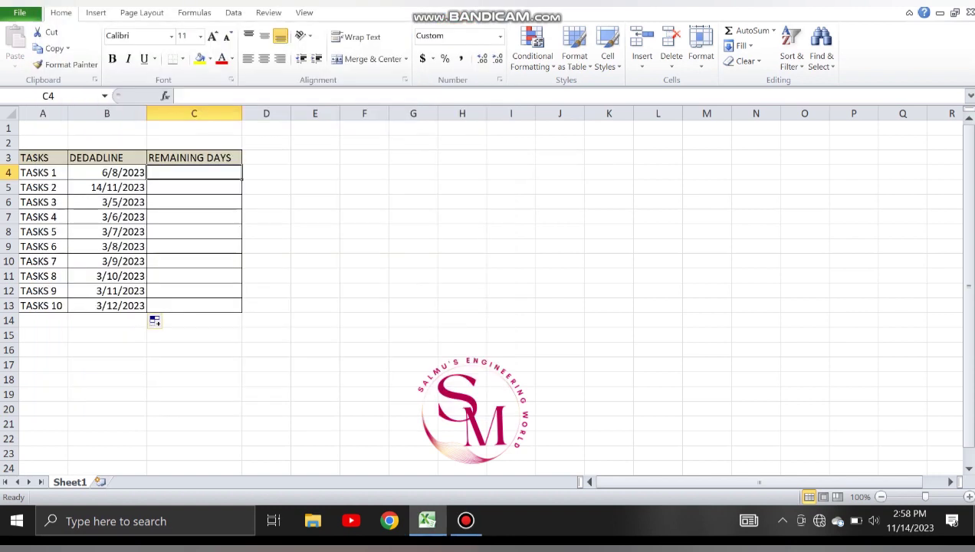
- Enter the formula =TODAY()-B4 in C4 for the remaining days of TASKS 1
text(=toda)
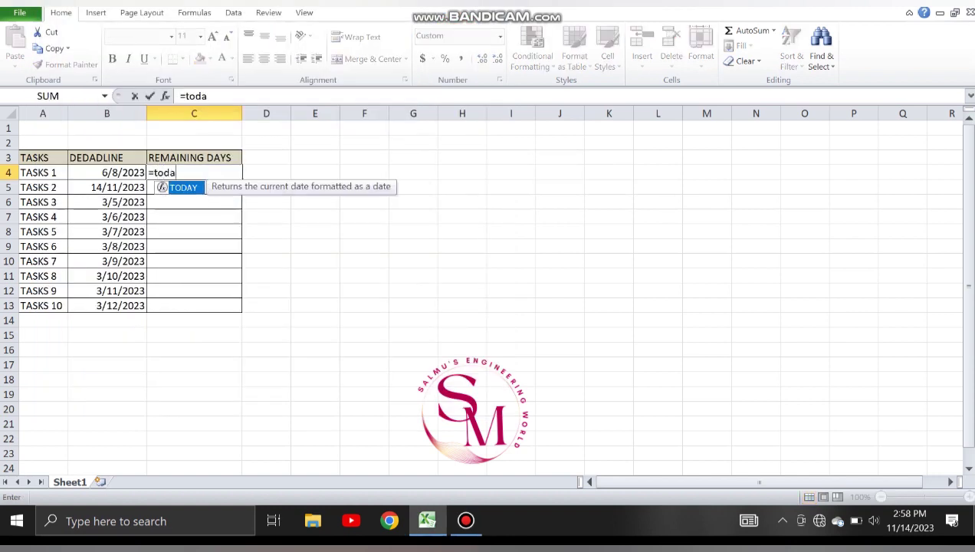
text(y()
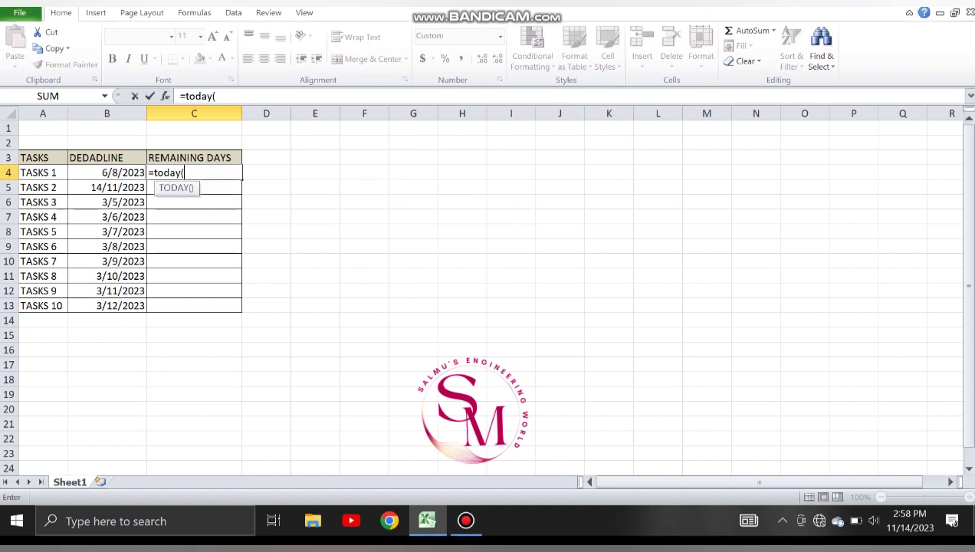
text()-)
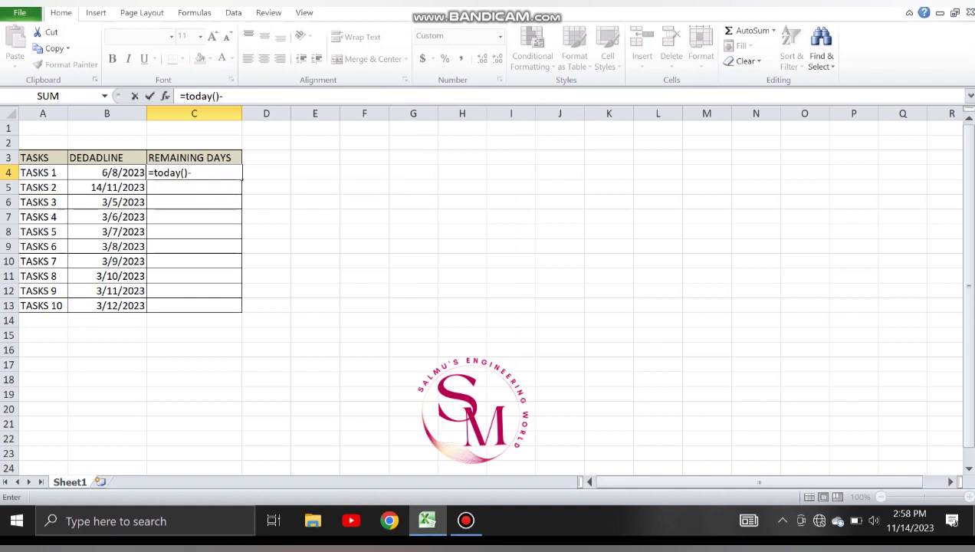
text(B4)
key(Return)
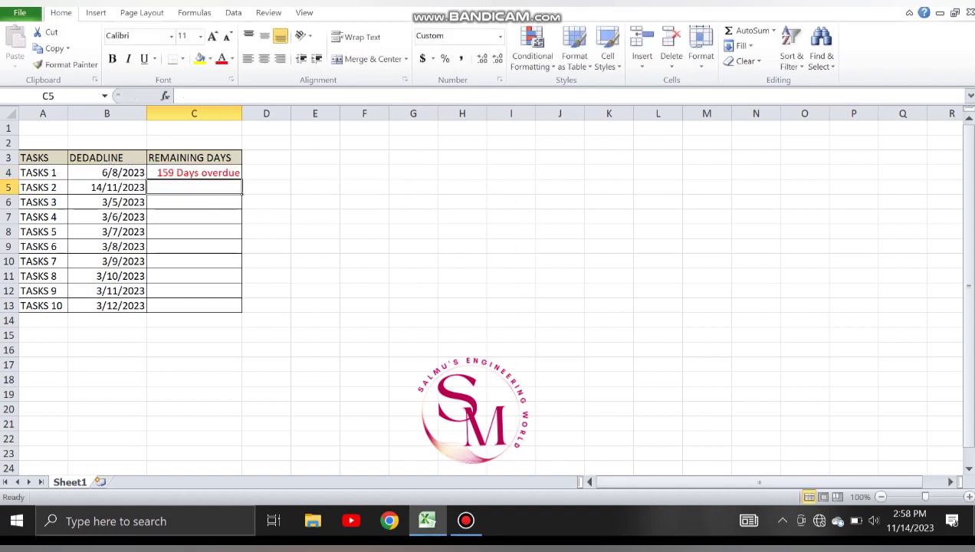
- Format C4 with the Date category and type *3/14/2001, and fill the cell down through C13
click(194, 173)
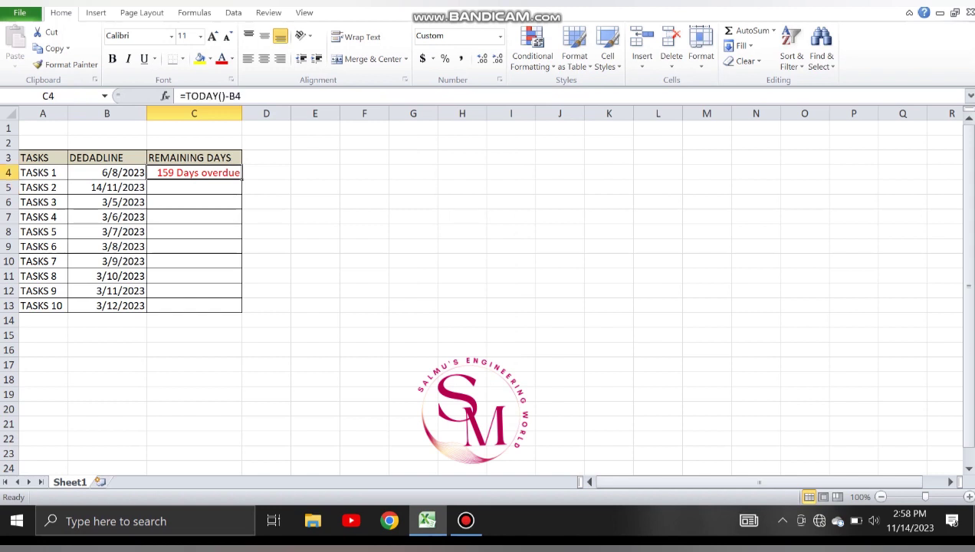
right_click(187, 172)
click(232, 374)
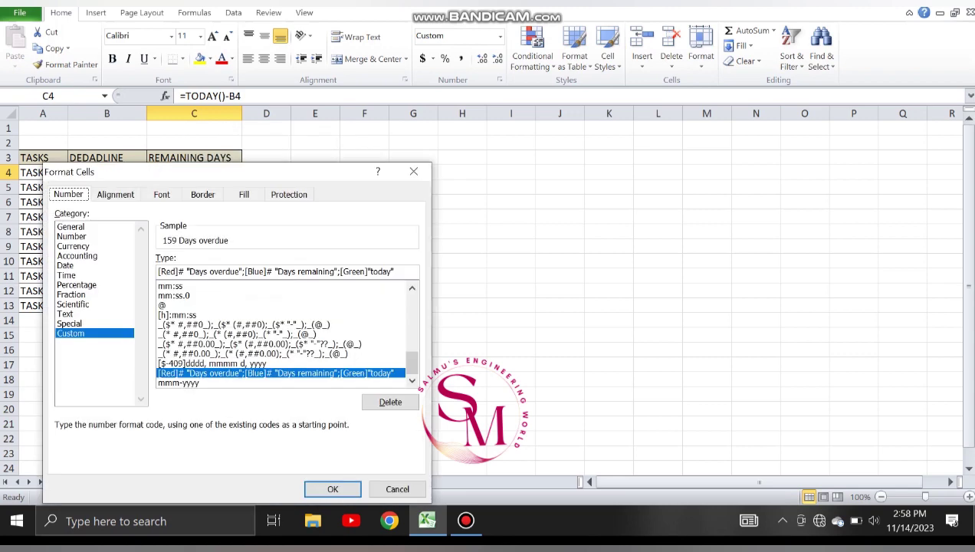
click(71, 227)
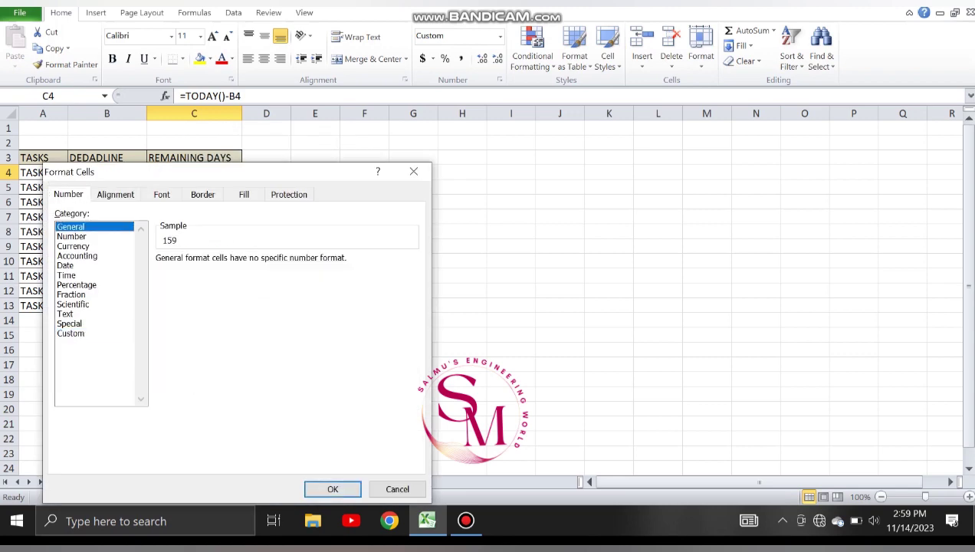
click(66, 265)
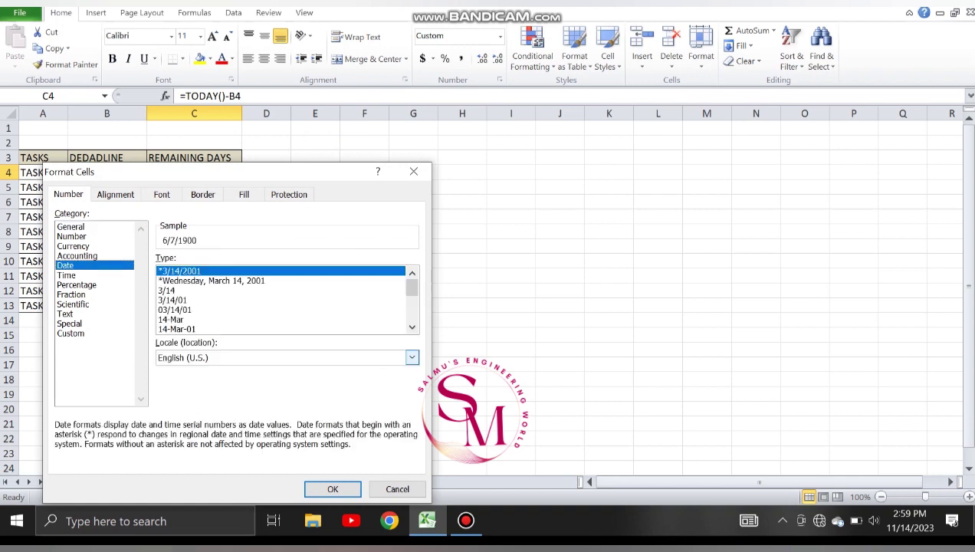
key(Return)
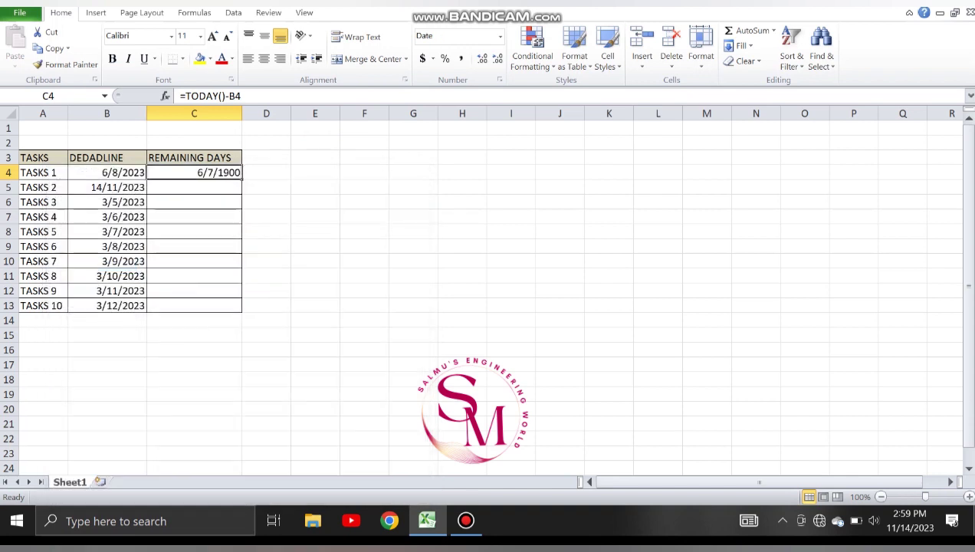
drag(241, 180, 241, 311)
click(193, 187)
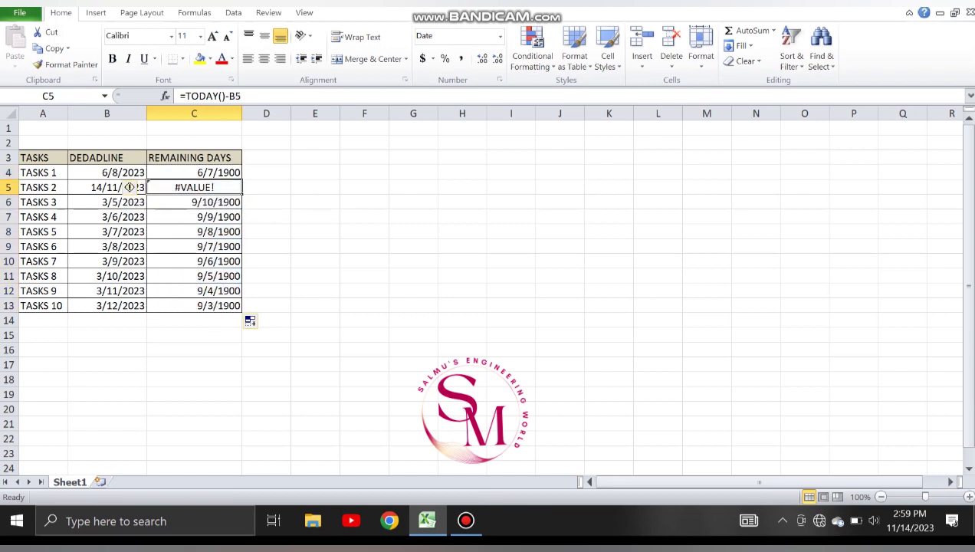
- Clear the contents of the whole REMAINING DAYS range C4:C13
key(Up)
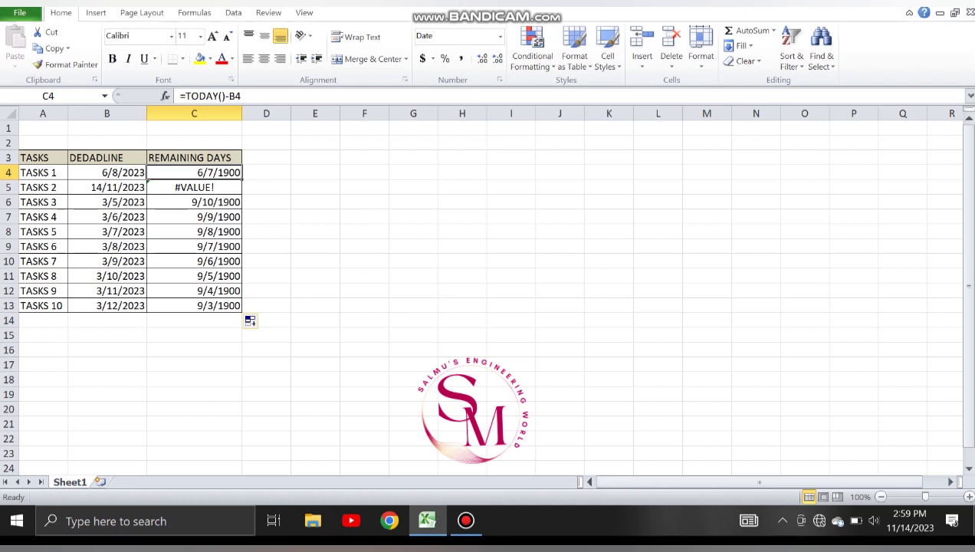
key(shift+Down)
key(shift+Down)
key(shift+Down)
key(shift+Down)
key(shift+Down)
key(shift+Down)
key(shift+Down)
key(shift+Down)
key(shift+Down)
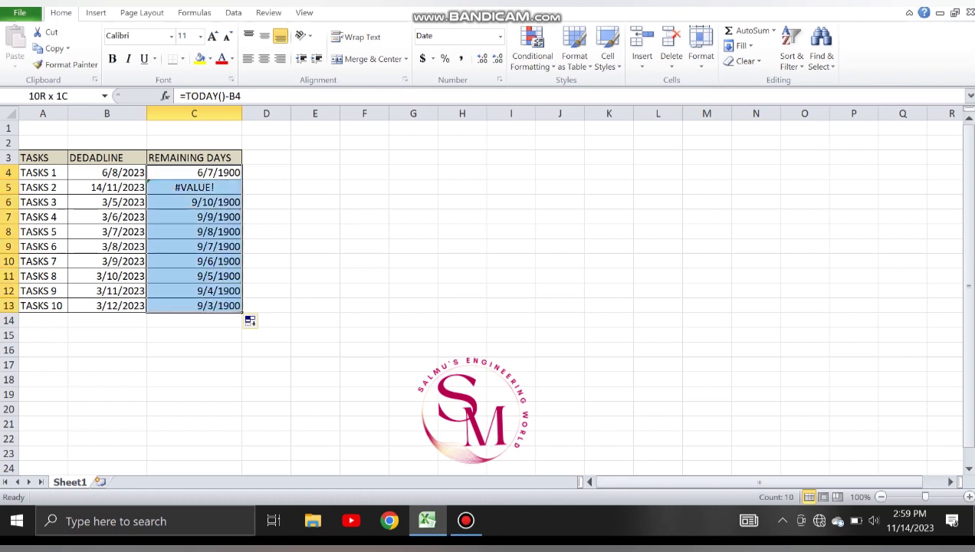
key(Delete)
- Enter =TODAY()-B4 in the emptied cell C4 to subtract the TASKS 1 deadline from today's date
click(193, 173)
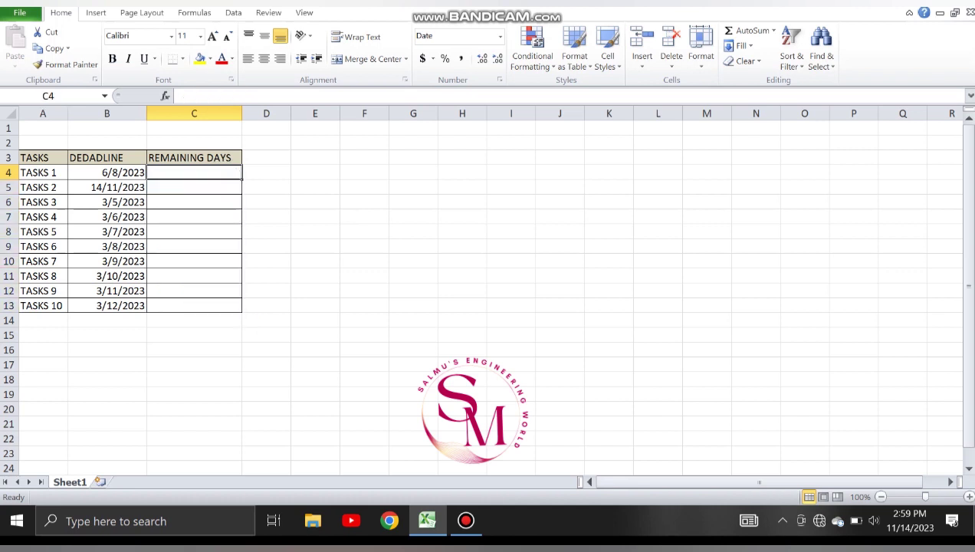
text(=today)
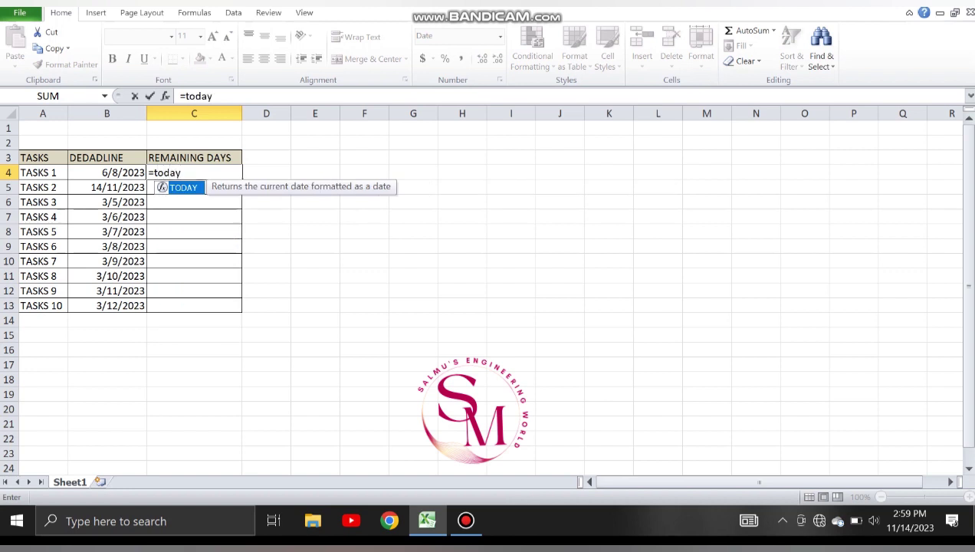
text((())
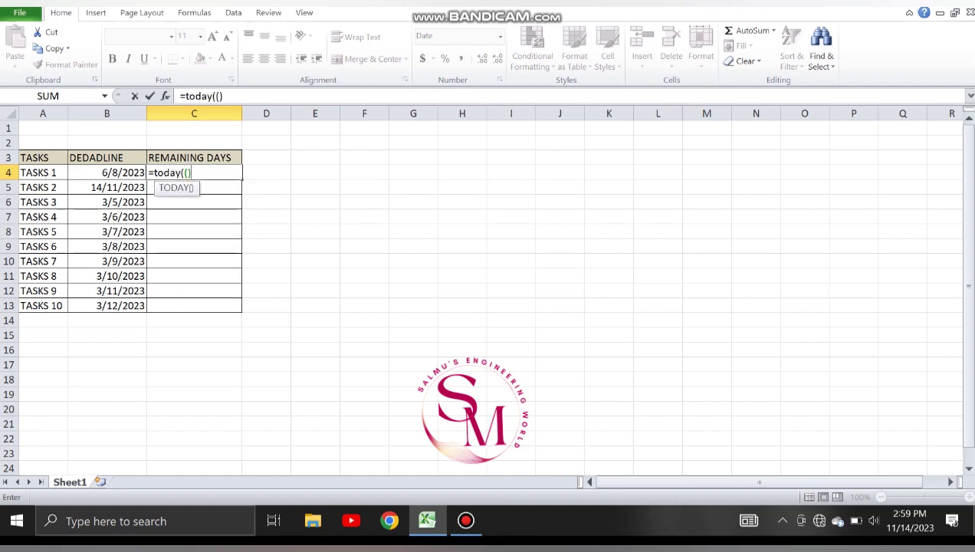
key(BackSpace)
key(BackSpace)
text())
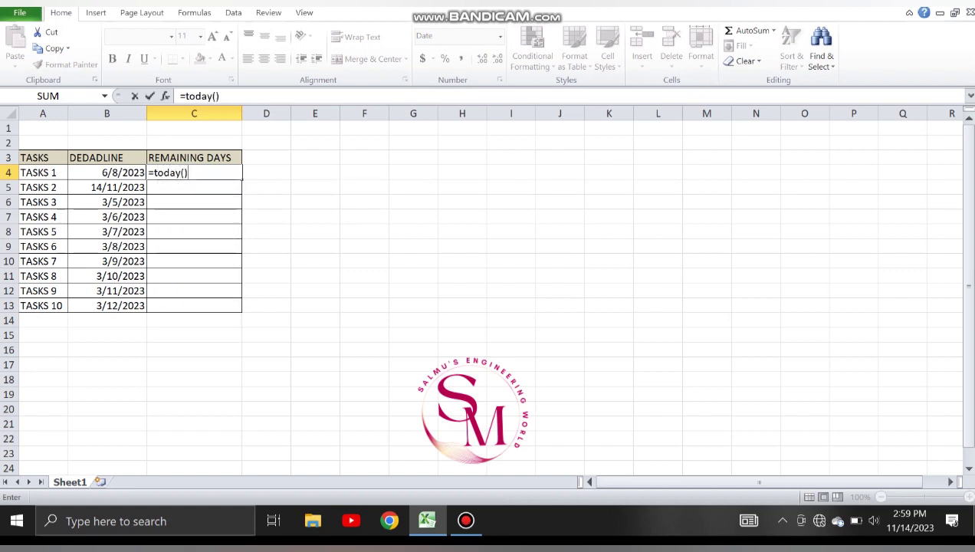
text(-B4)
key(Return)
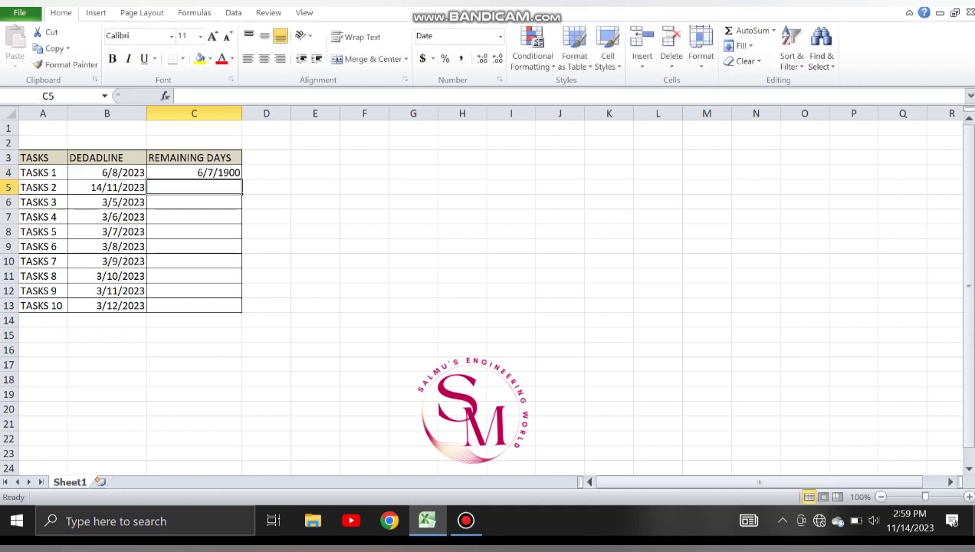
- Fill the C4 formula down to C13 for all remaining tasks
click(194, 173)
drag(242, 180, 239, 308)
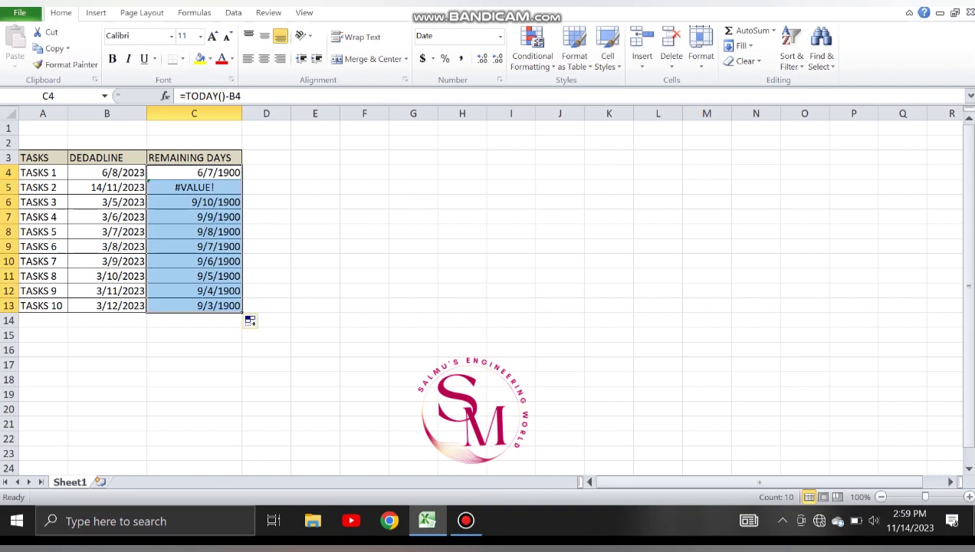
click(266, 172)
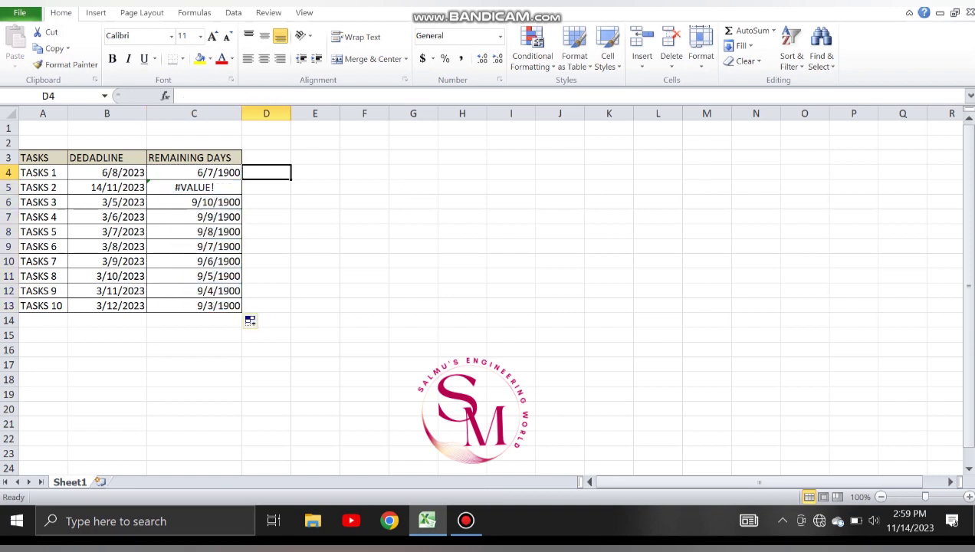
- Apply the existing custom number format [Red]# "Days overdue";[Blue]# "Days remaining";[Green]"today" to the REMAINING DAYS range C4:C13
drag(194, 173, 194, 306)
right_click(194, 311)
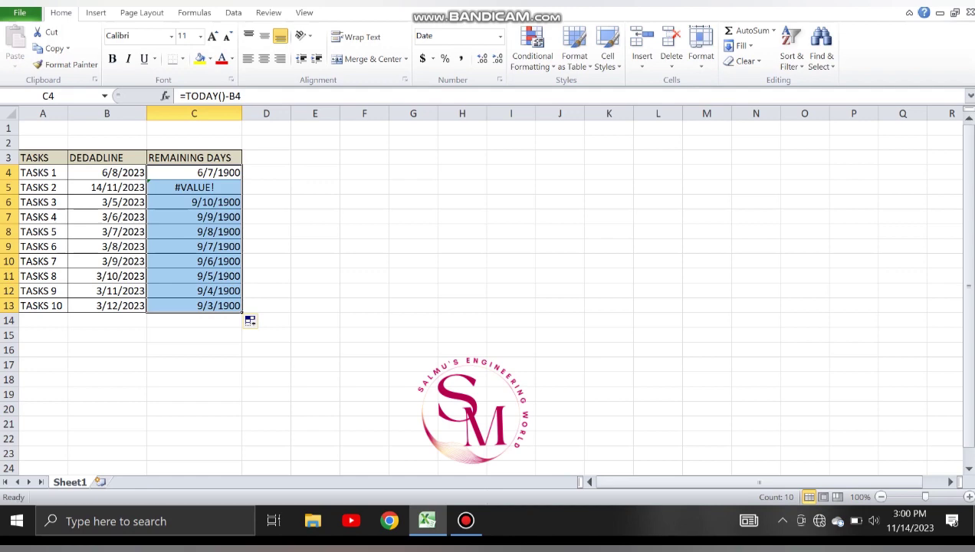
key(ctrl+1)
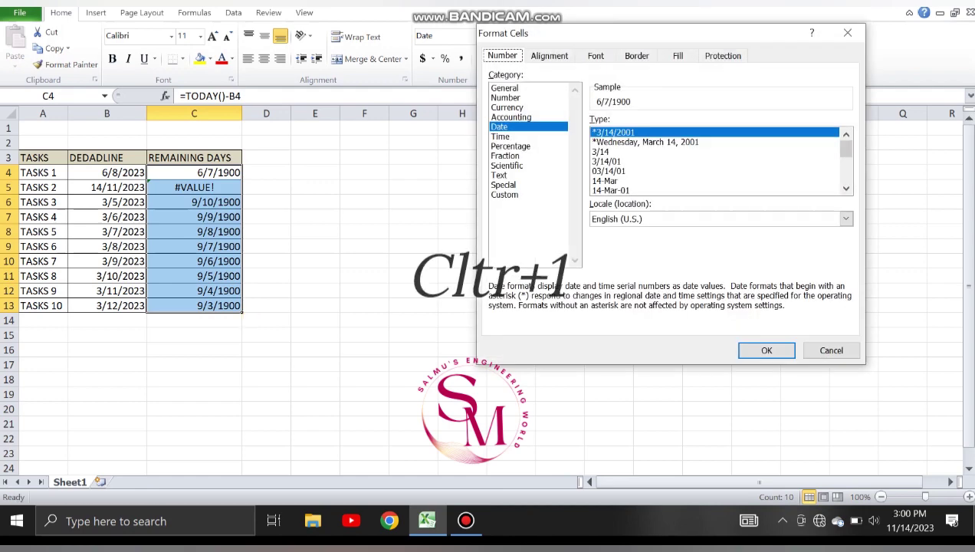
click(505, 194)
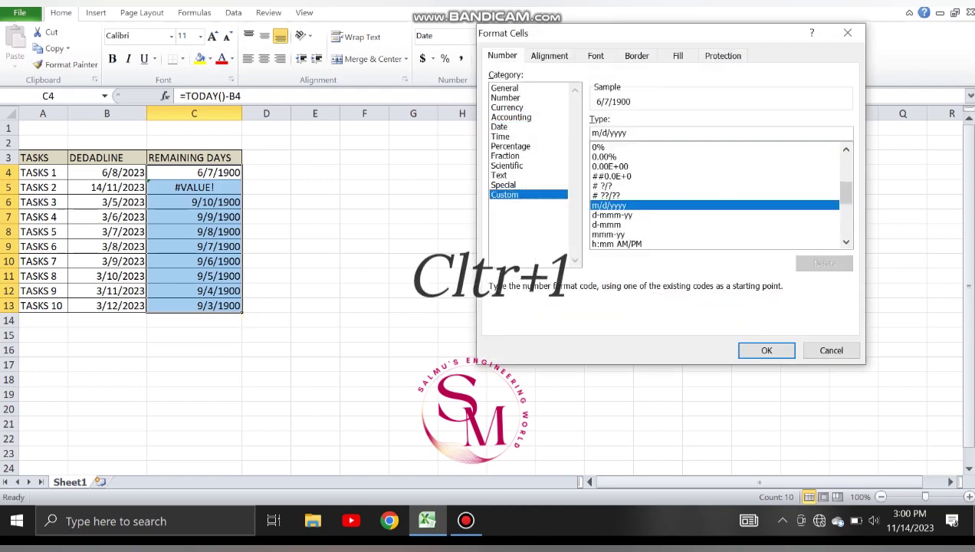
drag(845, 193, 846, 225)
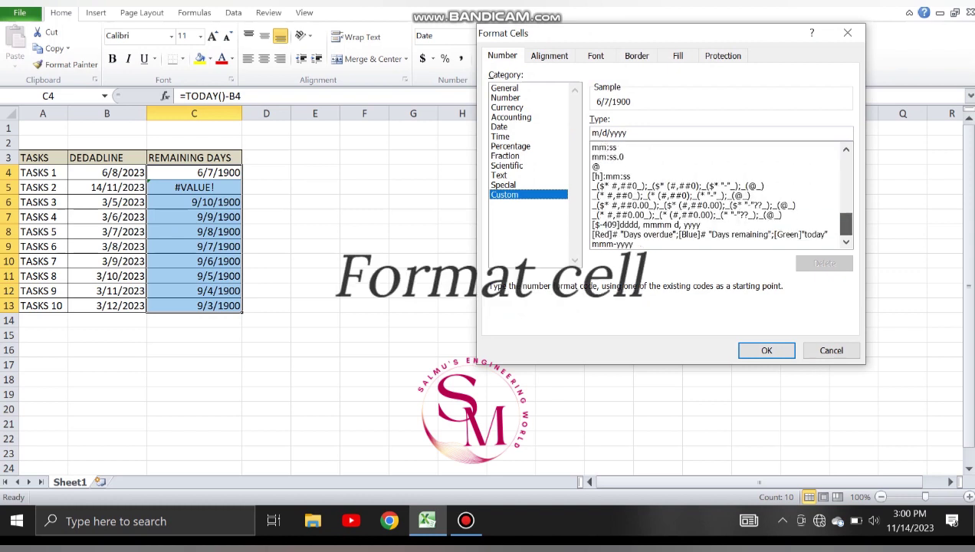
click(709, 235)
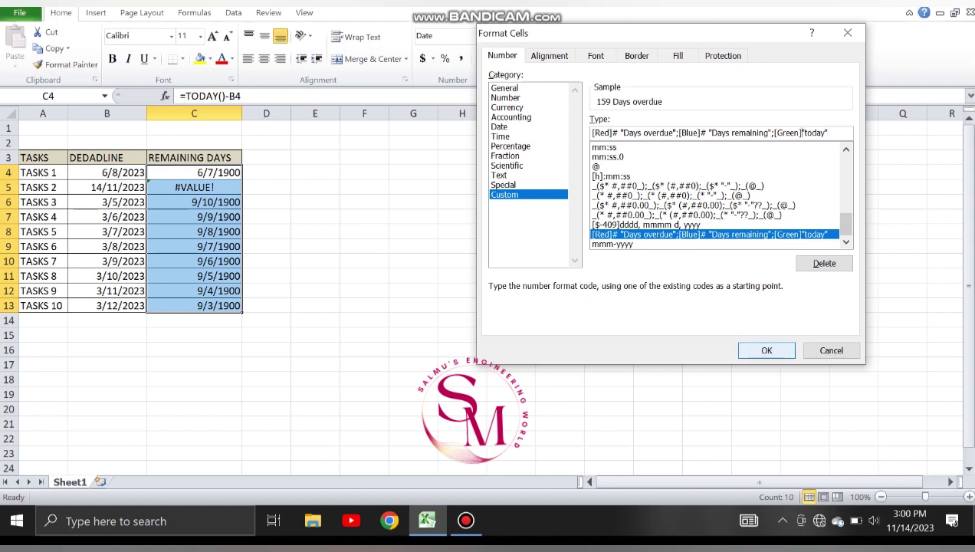
click(767, 351)
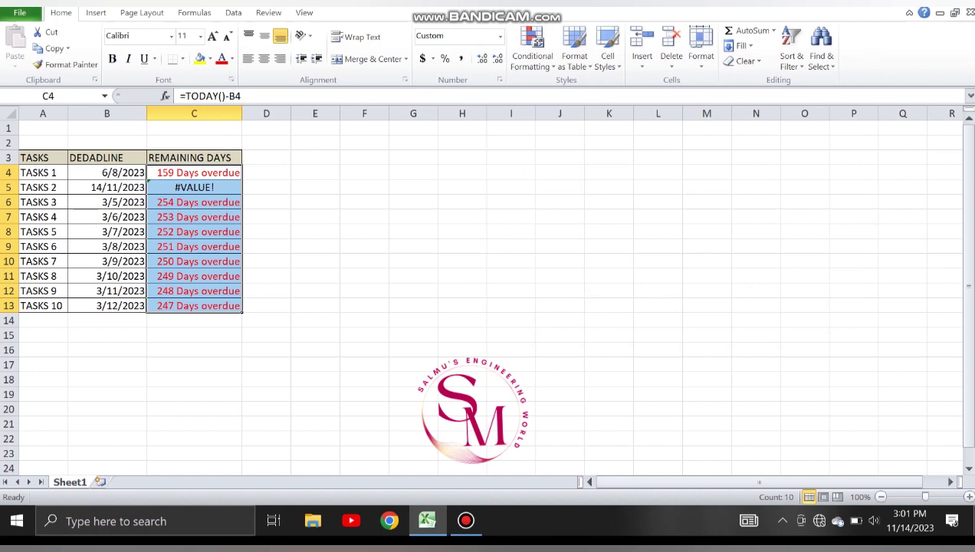
key(Down)
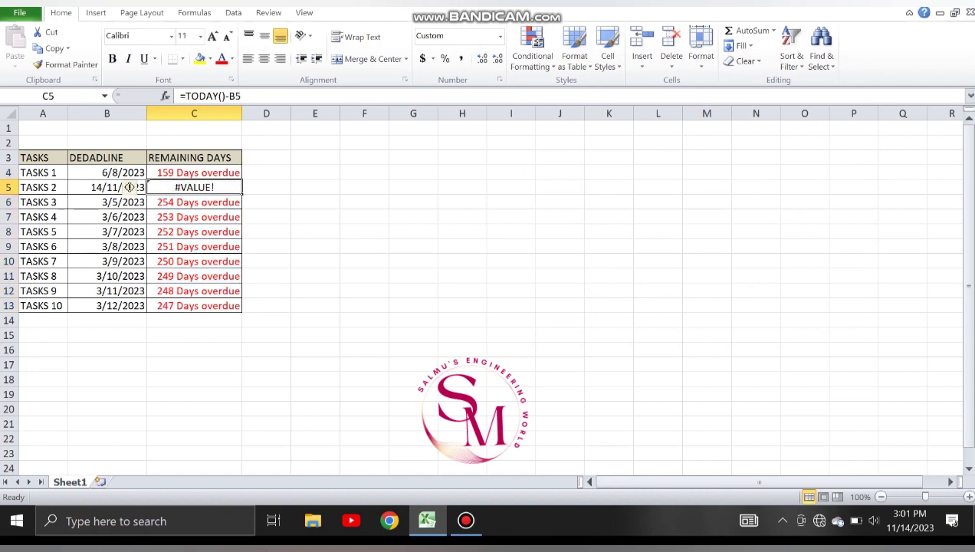
- Edit the custom number format of C4:C13 so that its last section reads [Green]# "today"
drag(195, 173, 195, 305)
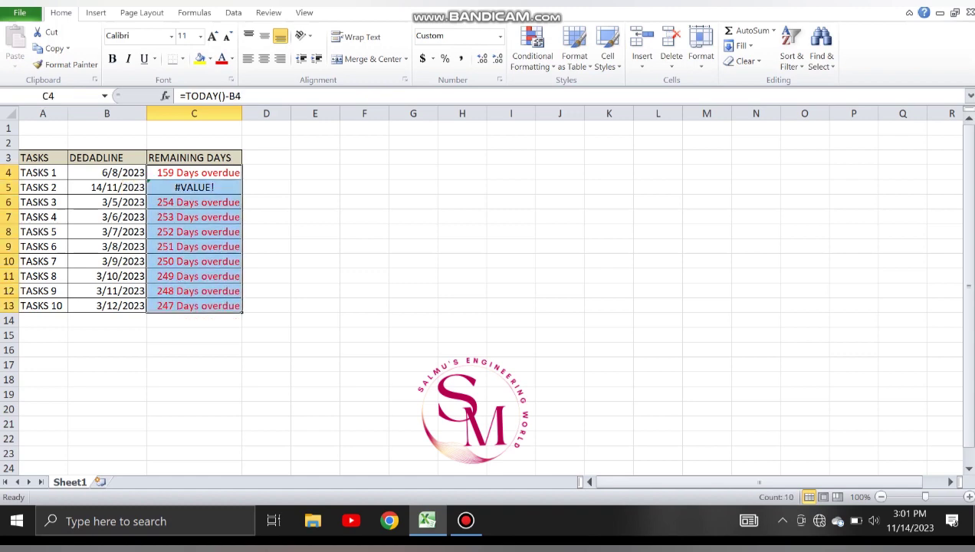
key(ctrl+1)
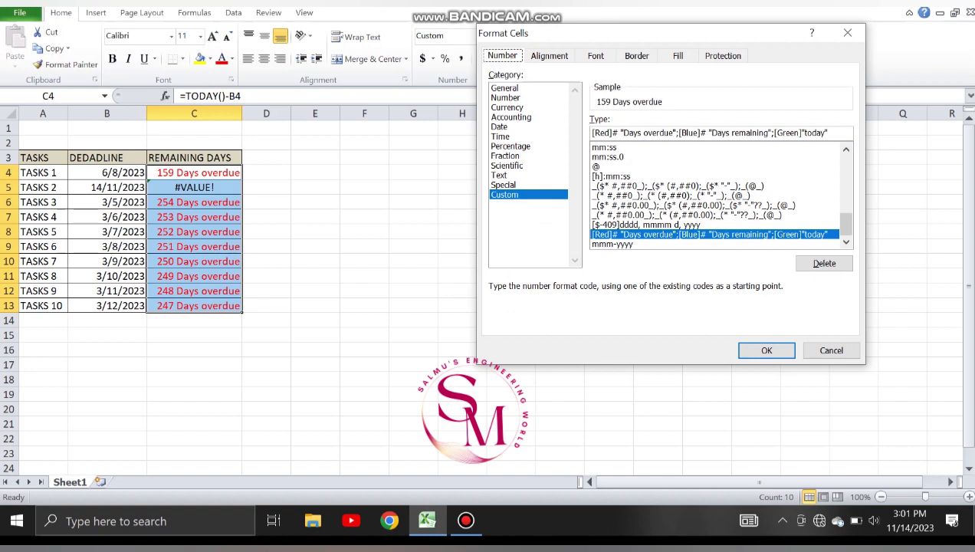
click(805, 132)
text(#)
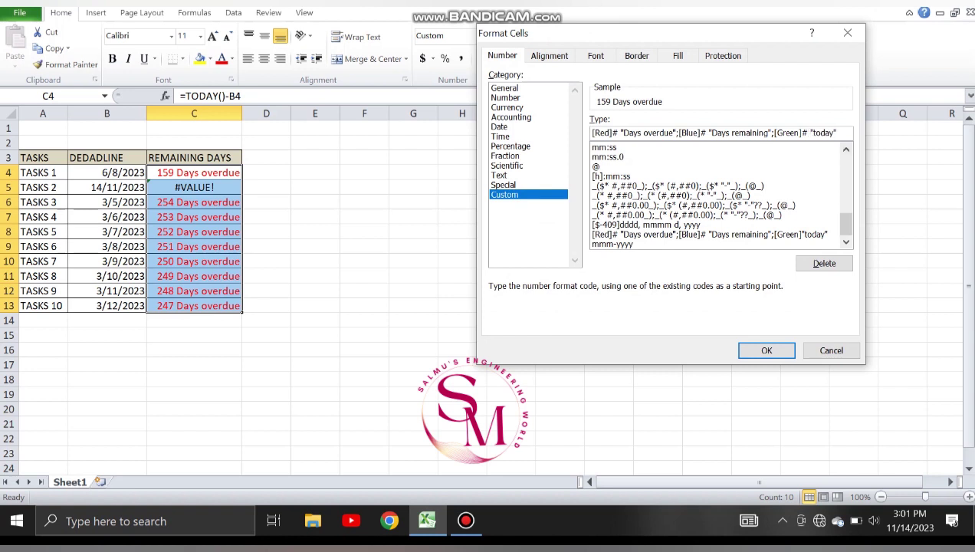
click(767, 350)
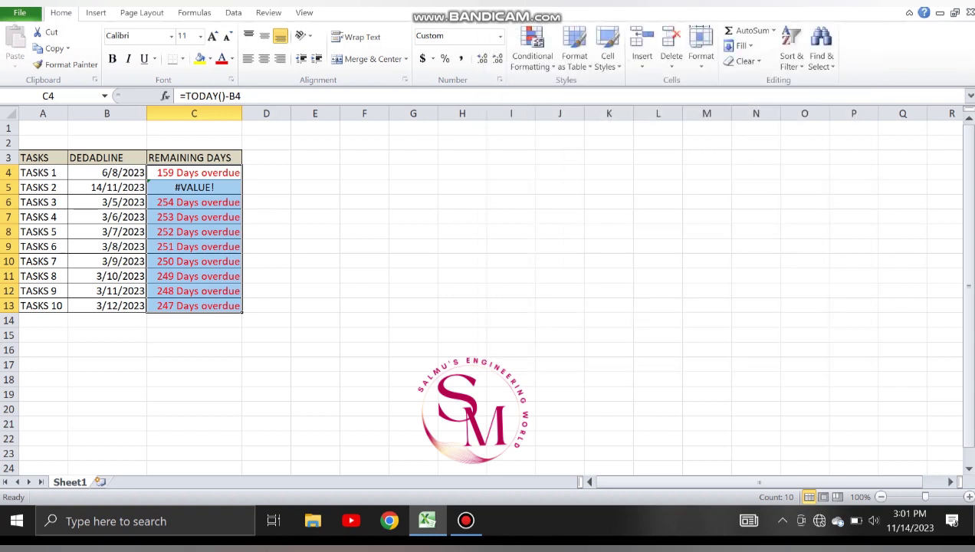
click(414, 290)
mouse_move(466, 521)
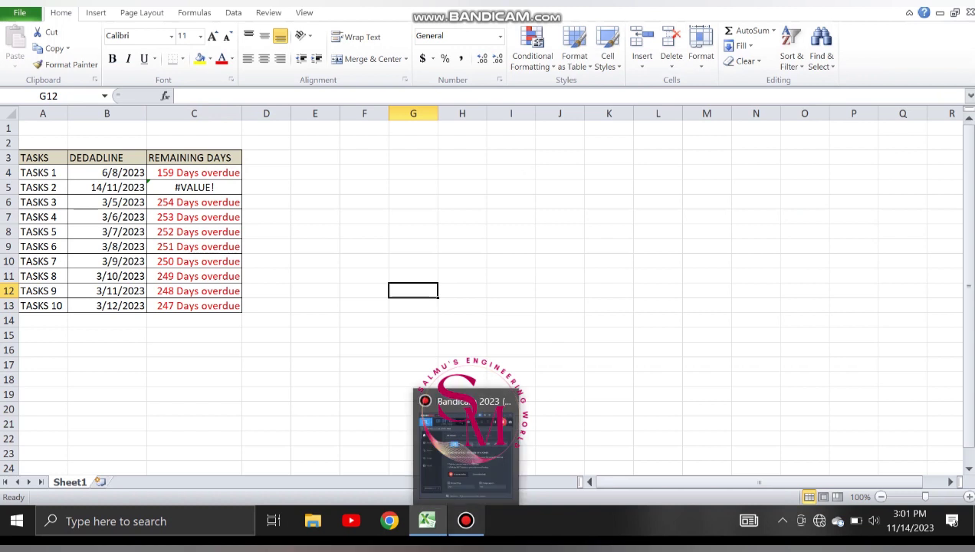
click(315, 306)
click(157, 187)
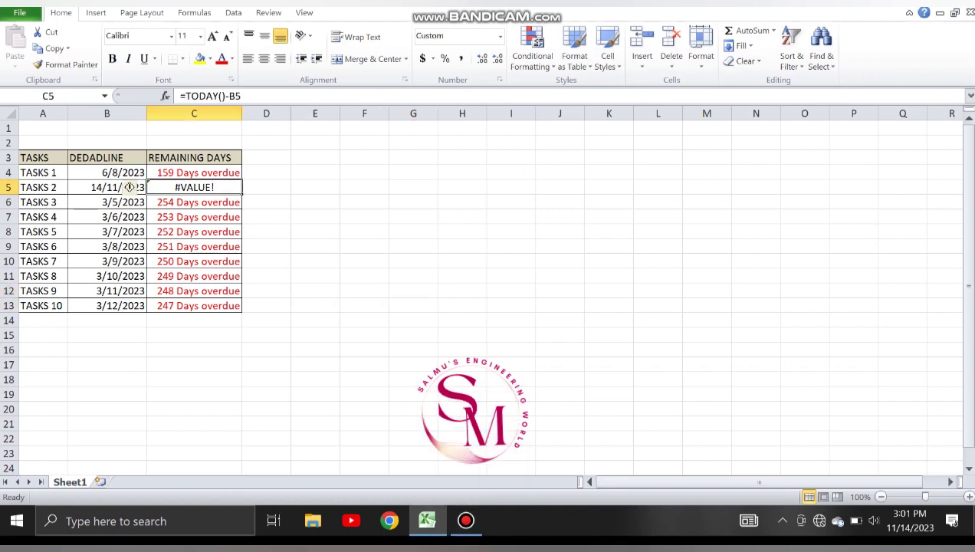
right_click(208, 191)
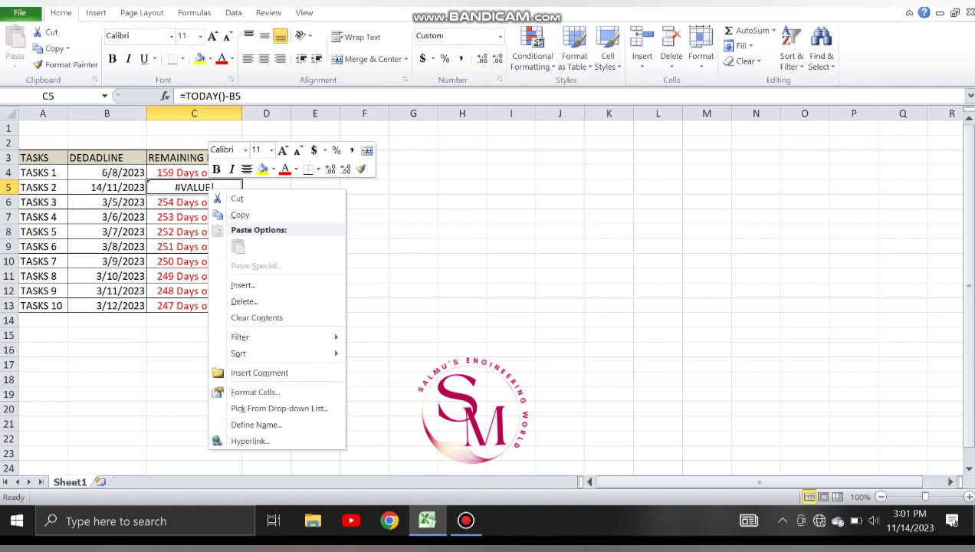
click(200, 187)
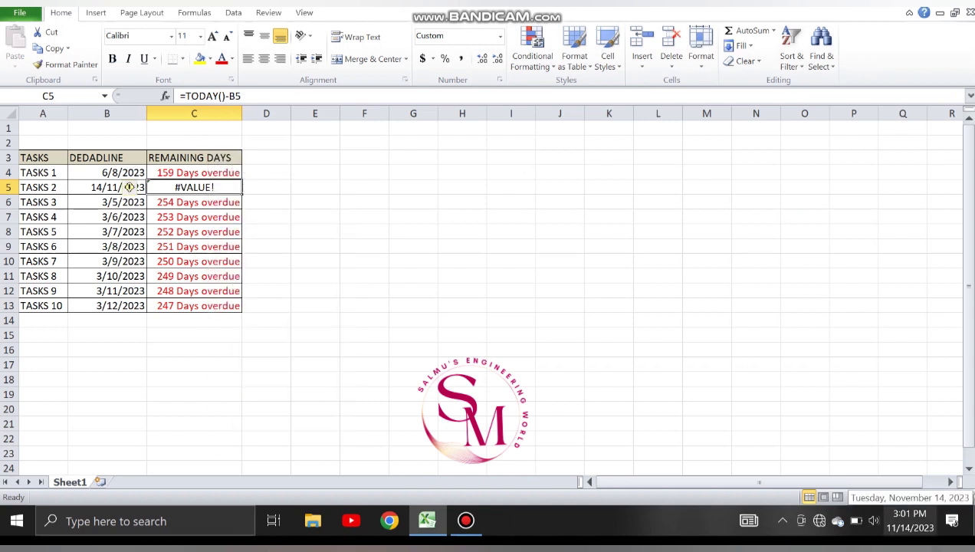
- Correct the TASKS 2 deadline in B5 to 11/14/2023 in month/day/year order
click(130, 187)
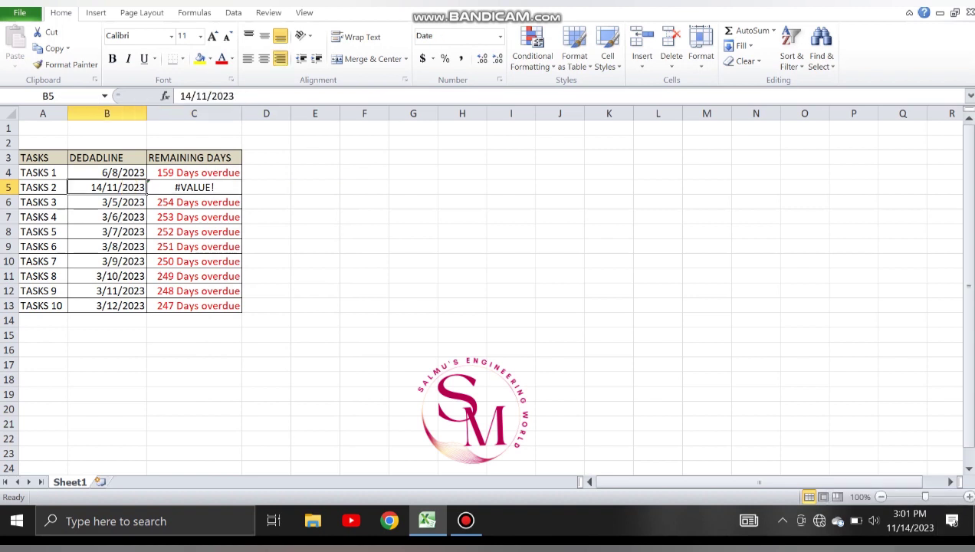
double_click(129, 187)
key(BackSpace)
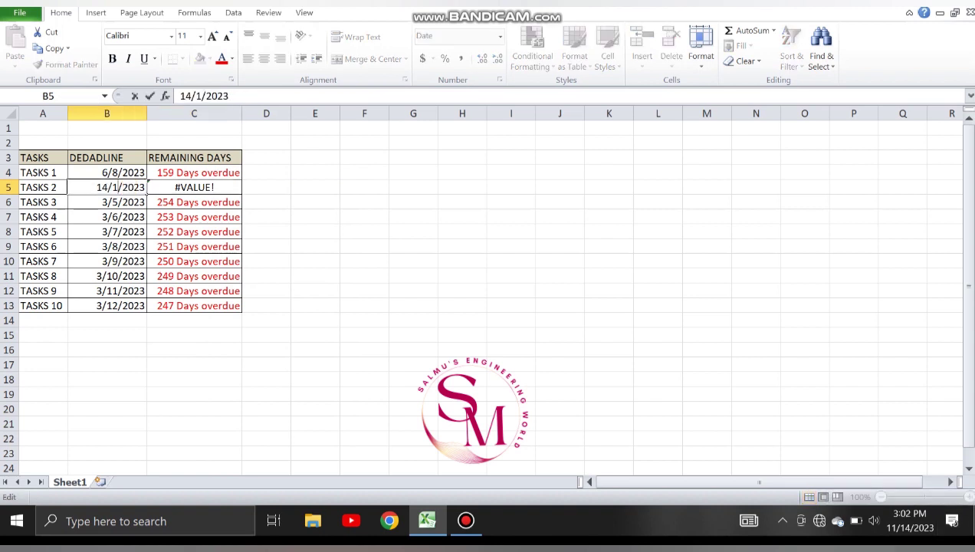
text(4)
key(BackSpace)
text(11/)
click(462, 306)
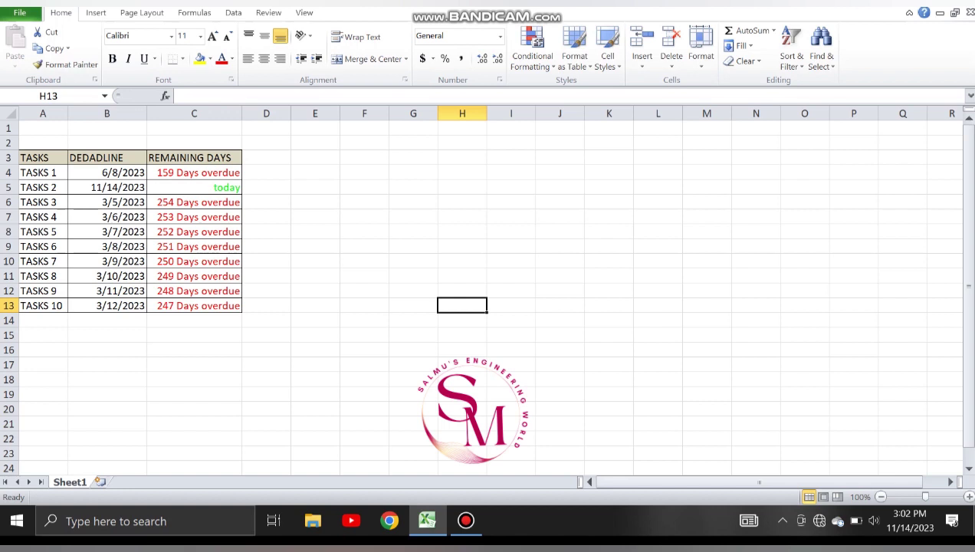
- Check the current date in the system calendar against the task deadlines
click(194, 203)
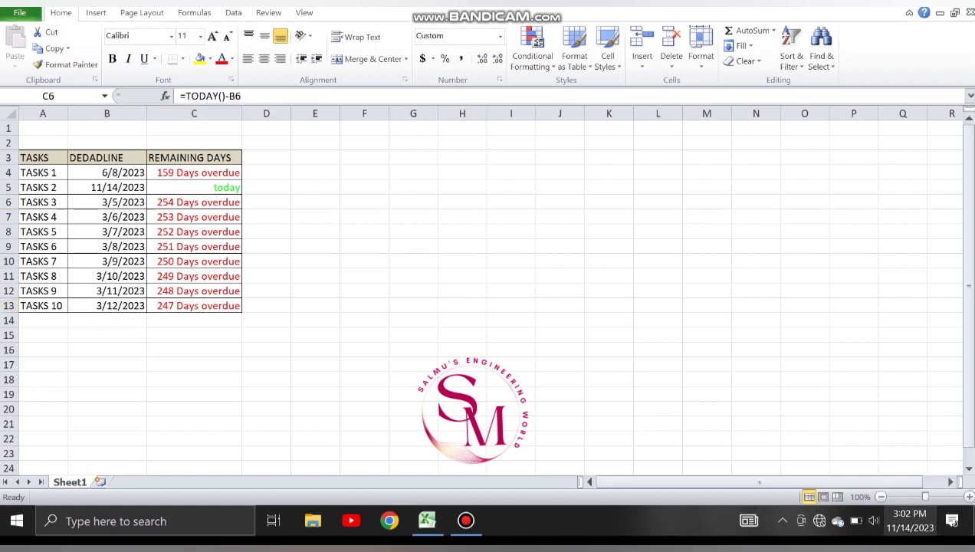
click(910, 521)
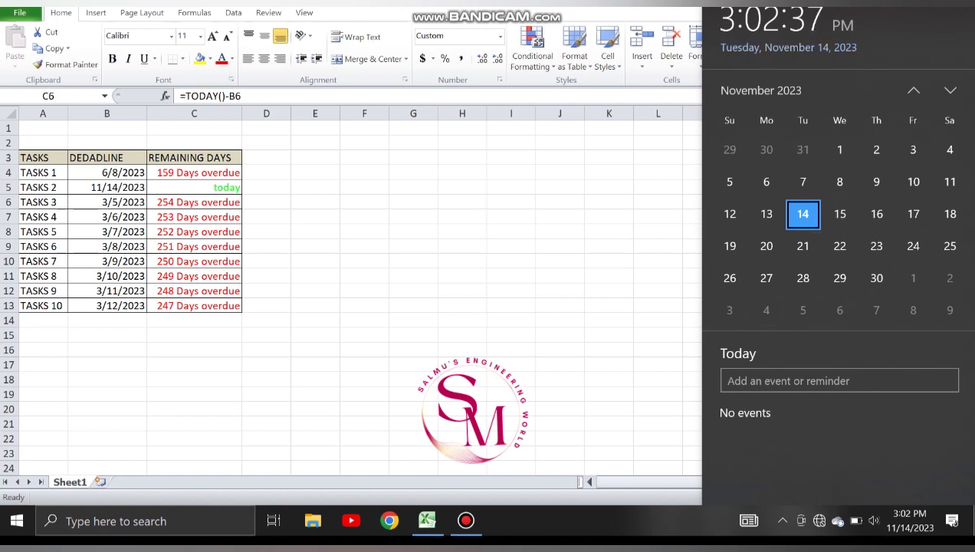
click(910, 520)
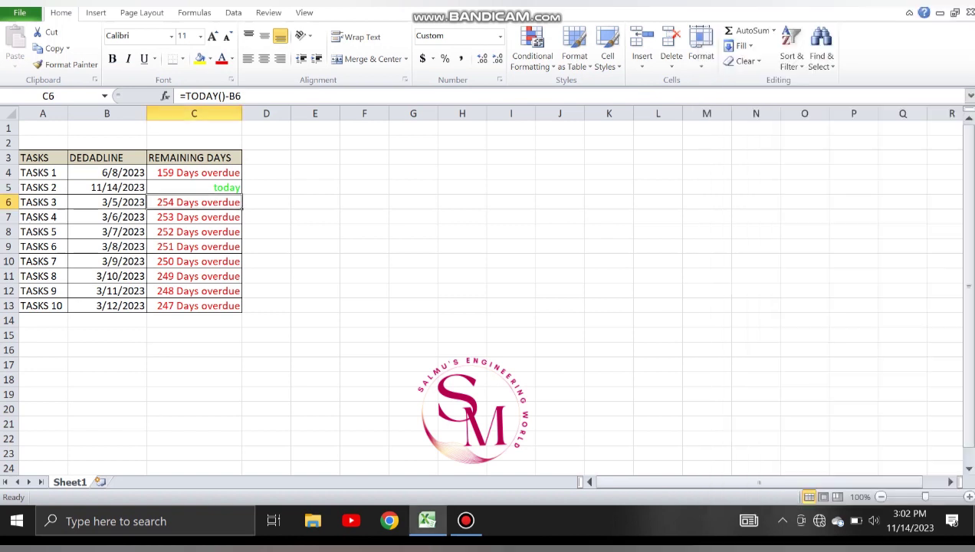
click(364, 291)
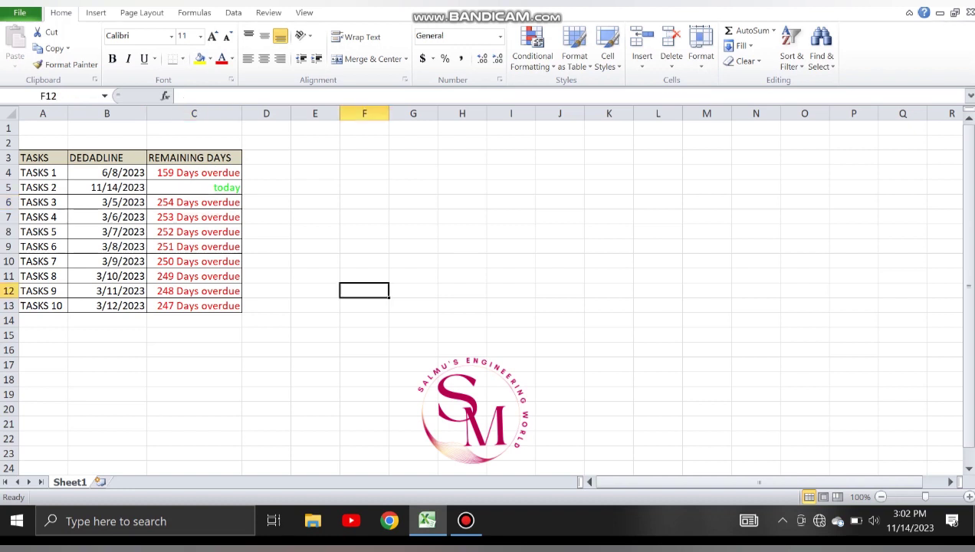
click(108, 203)
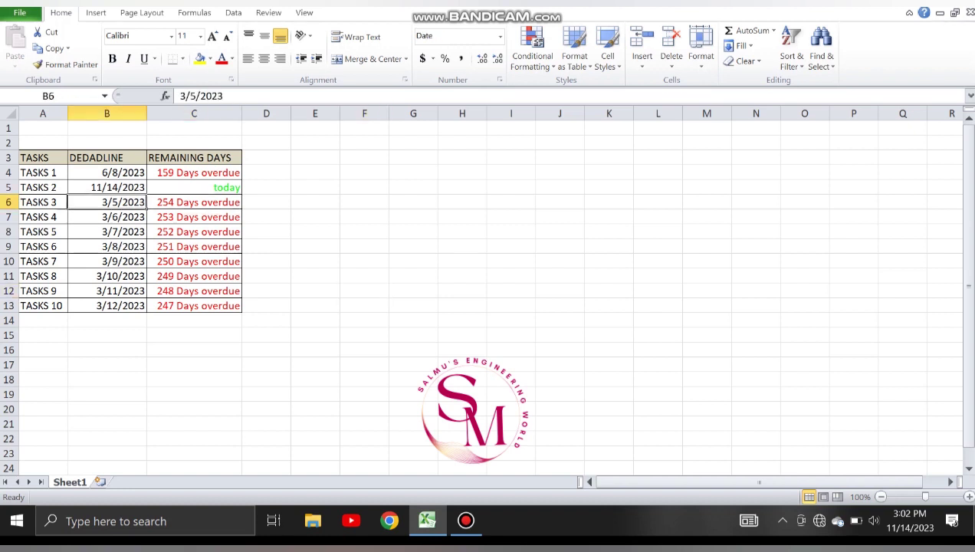
- Clear the contents of the REMAINING DAYS cells C4:C13
click(194, 173)
drag(194, 173, 194, 305)
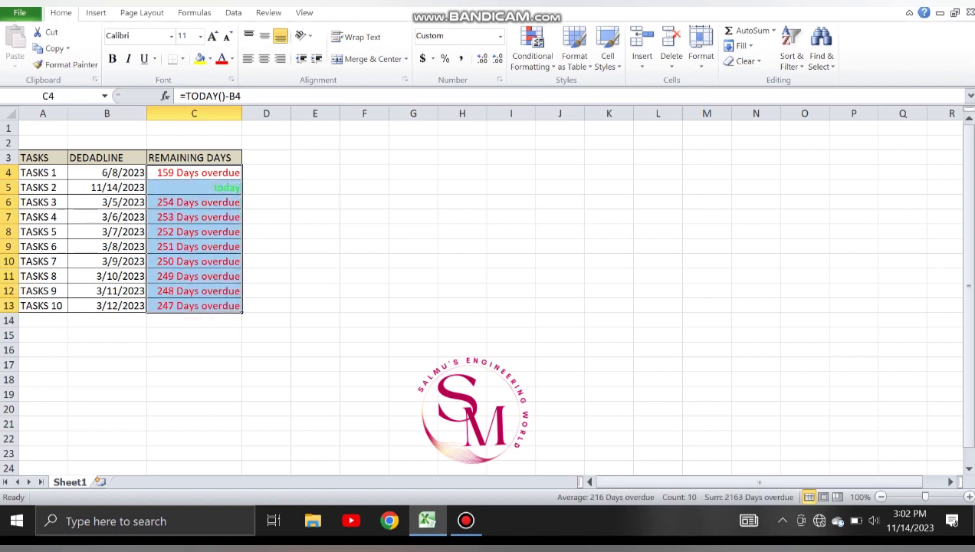
key(Delete)
click(194, 172)
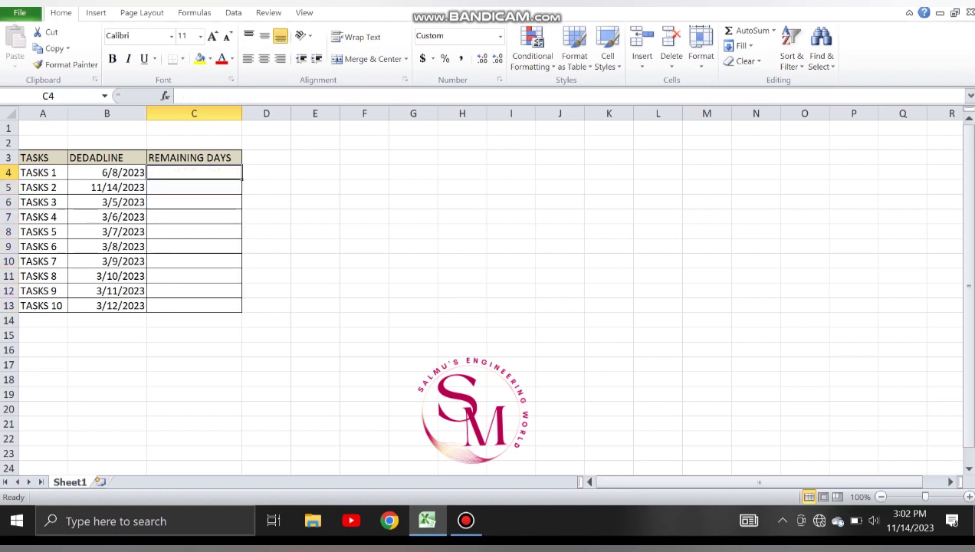
right_click(191, 170)
key(Escape)
- Format the emptied range C4:C13 with the Date category and type *3/14/2001
drag(194, 173, 194, 305)
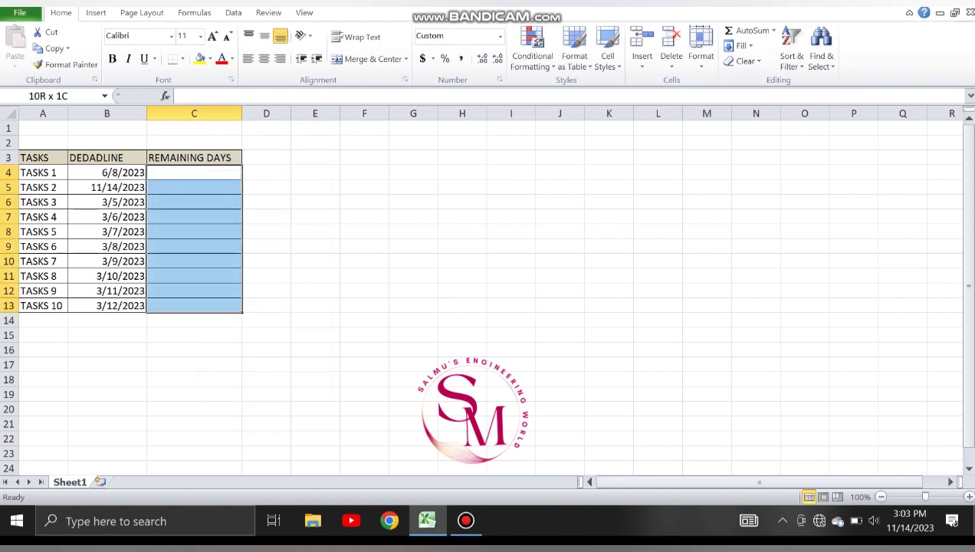
right_click(160, 307)
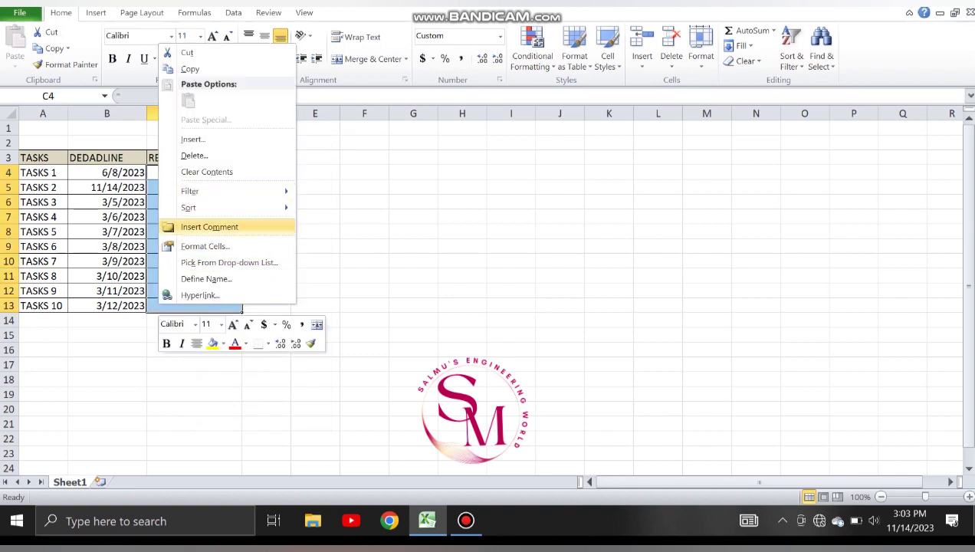
click(205, 246)
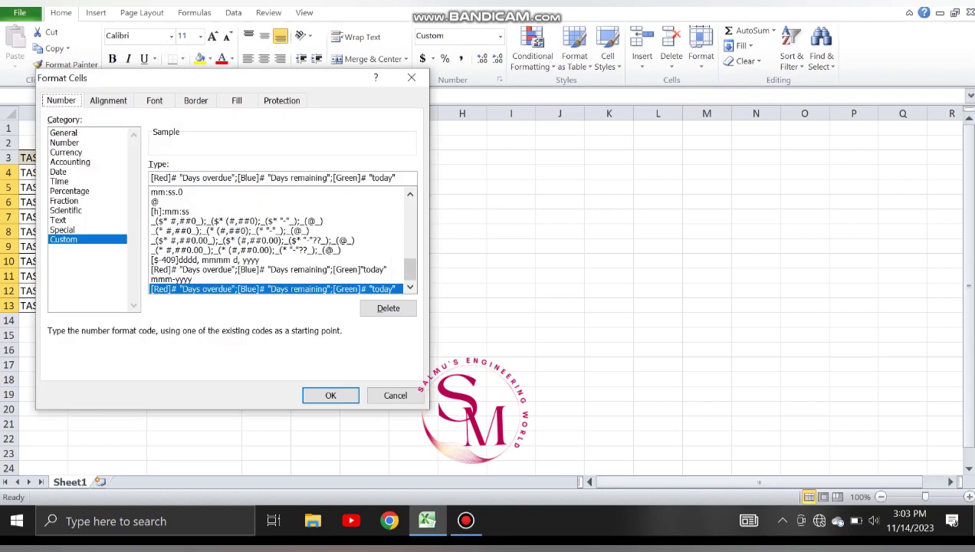
click(65, 143)
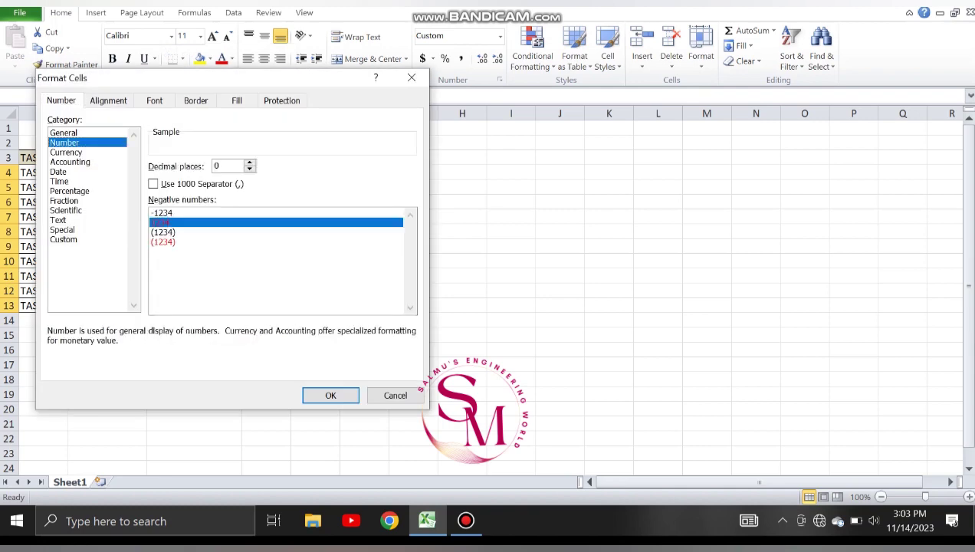
click(58, 172)
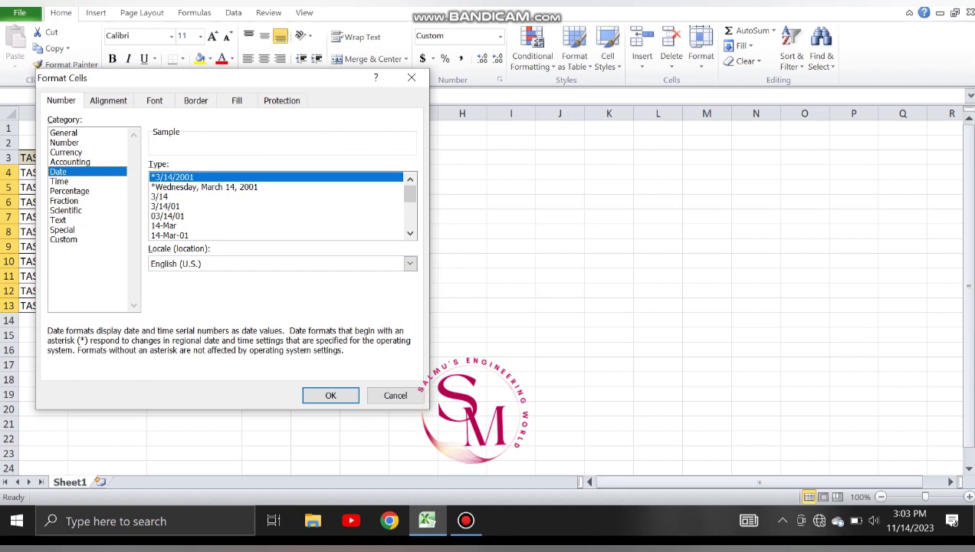
click(330, 395)
- Enter the formula =TODAY()-B4 in C4 to subtract the TASKS 1 deadline from today's date
click(194, 172)
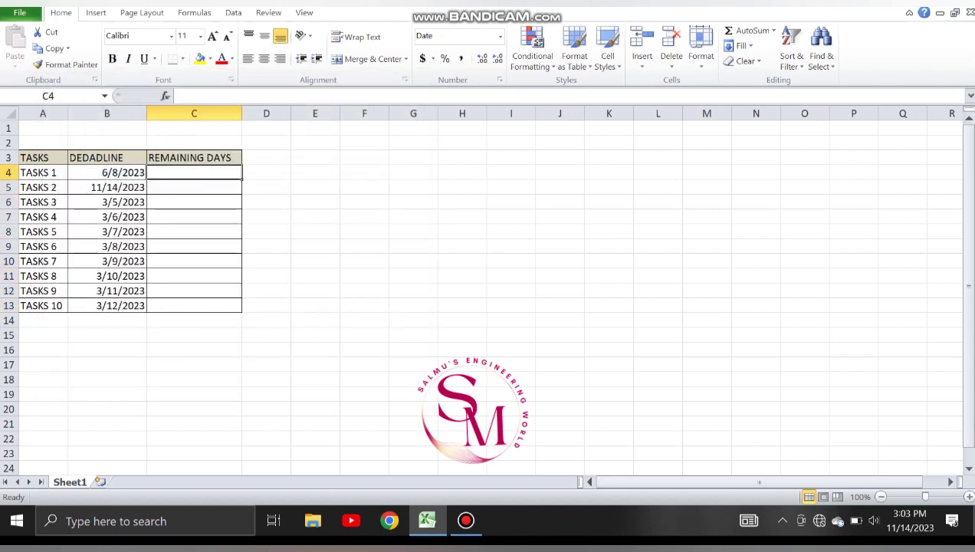
text(=tod)
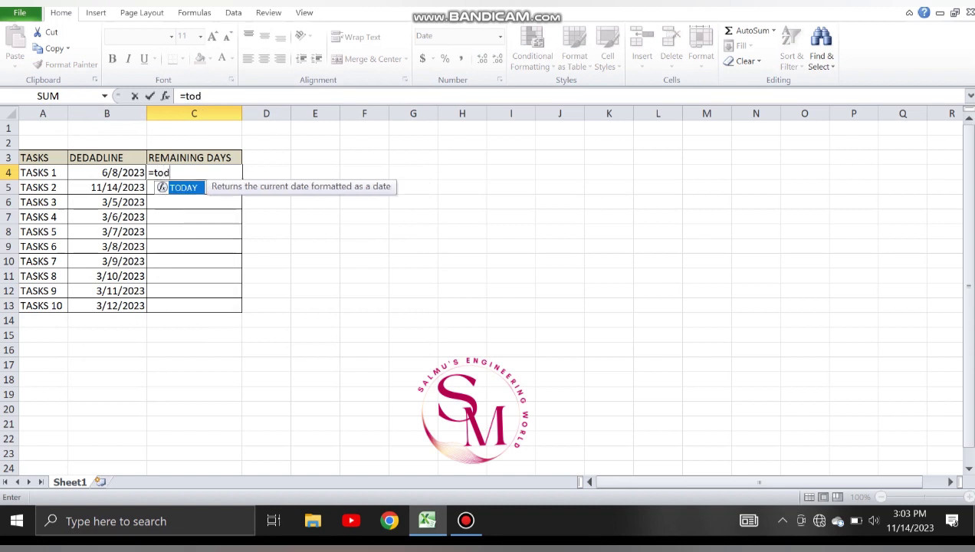
text(ay())
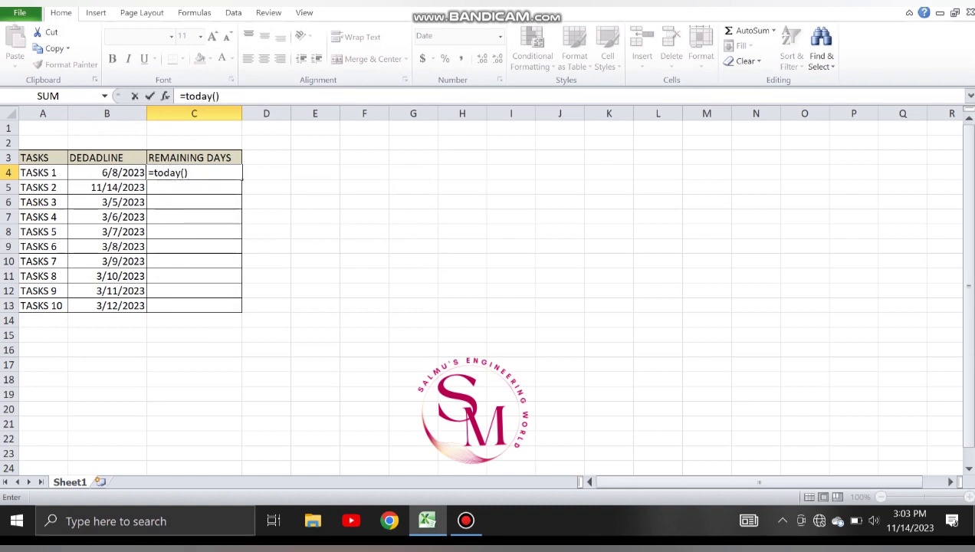
text(-B4)
key(Return)
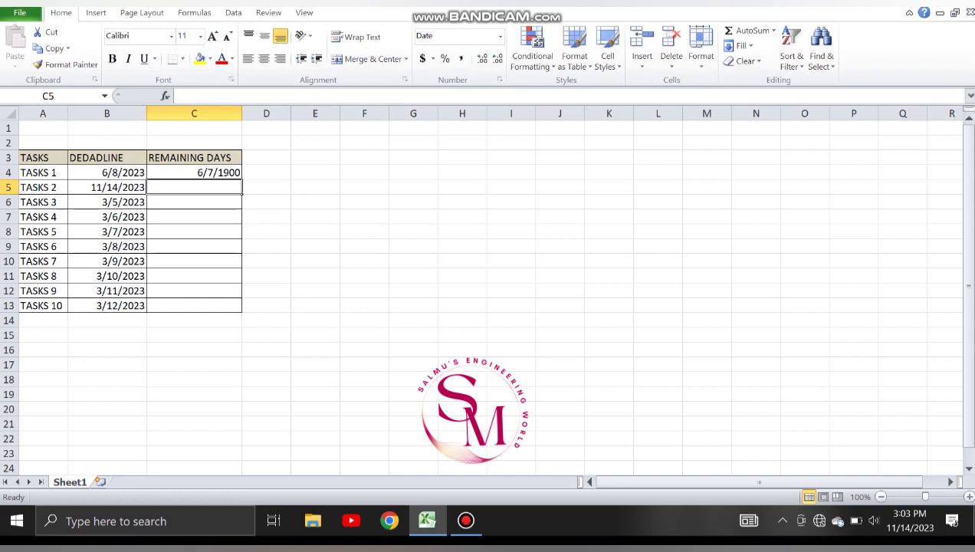
key(Up)
key(shift+Down)
key(shift+Down)
key(shift+Down)
key(shift+Down)
key(shift+Down)
key(shift+Down)
key(shift+Down)
key(shift+Down)
key(shift+Down)
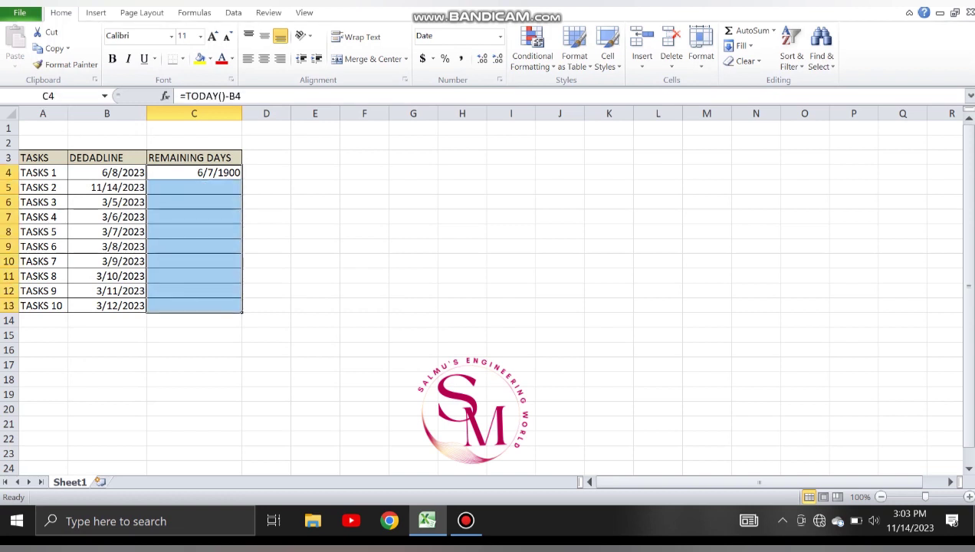
click(315, 291)
click(195, 173)
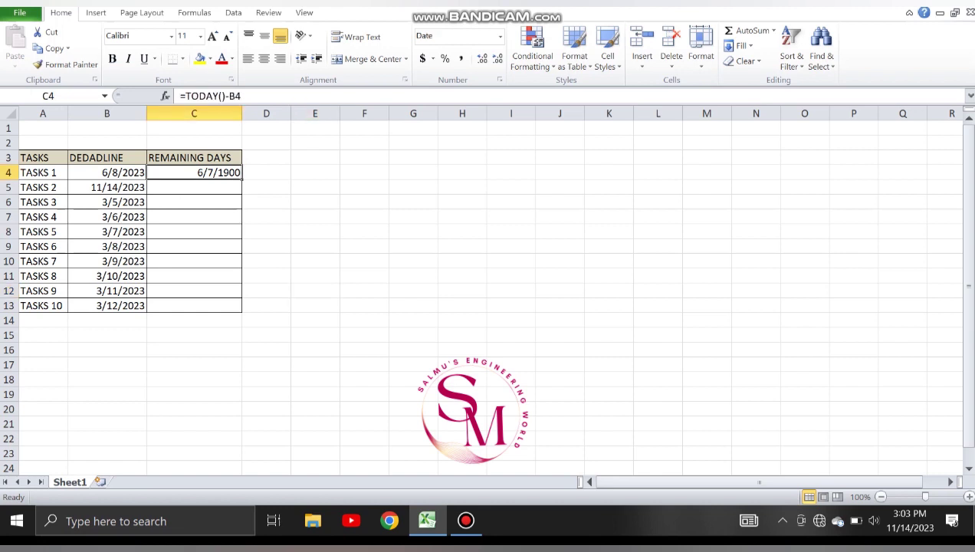
drag(194, 173, 194, 305)
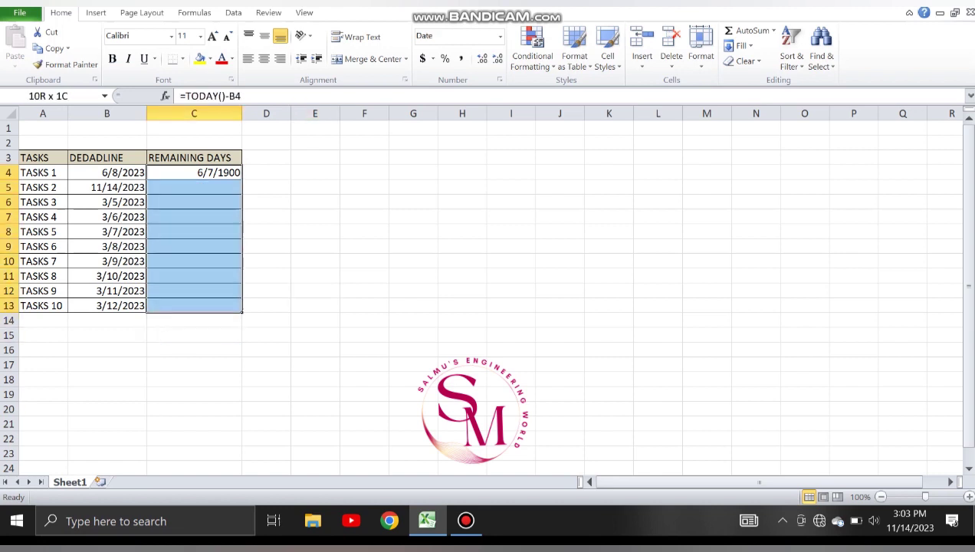
click(194, 203)
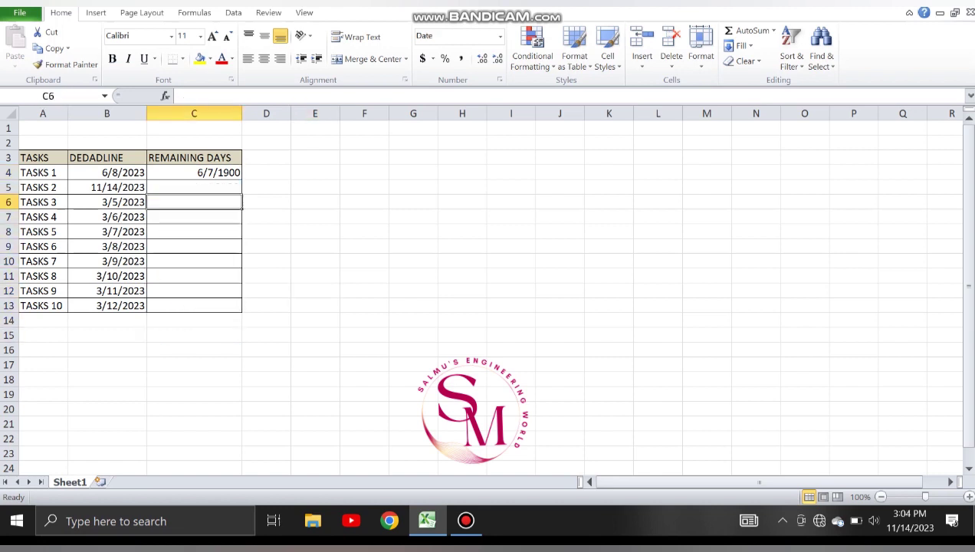
- Fill the C4 formula down the REMAINING DAYS column through C13
click(194, 173)
drag(241, 178, 241, 309)
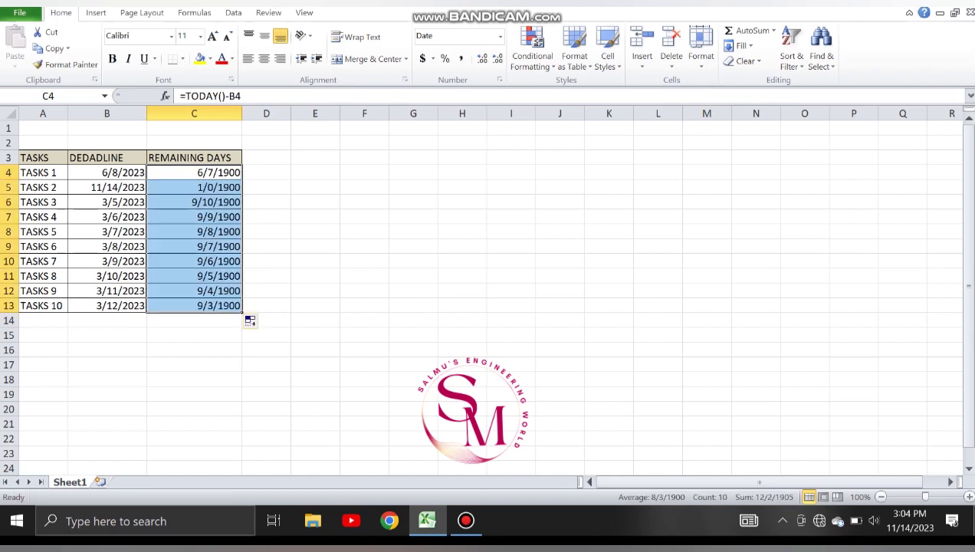
click(315, 262)
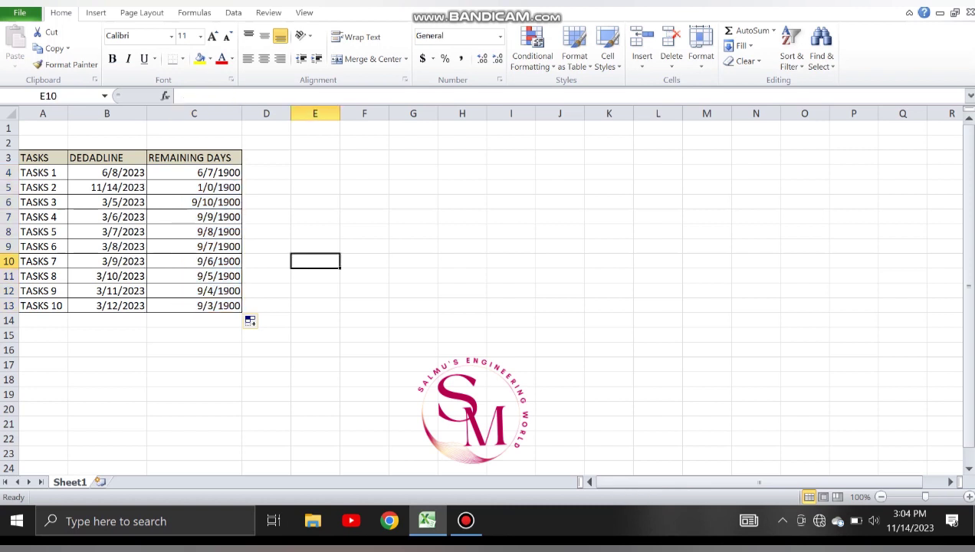
- Format C4:C13 with the existing custom number format [Red]# "Days overdue";[Blue]# "Days remaining";[Green]# "today"
drag(218, 173, 219, 305)
right_click(219, 306)
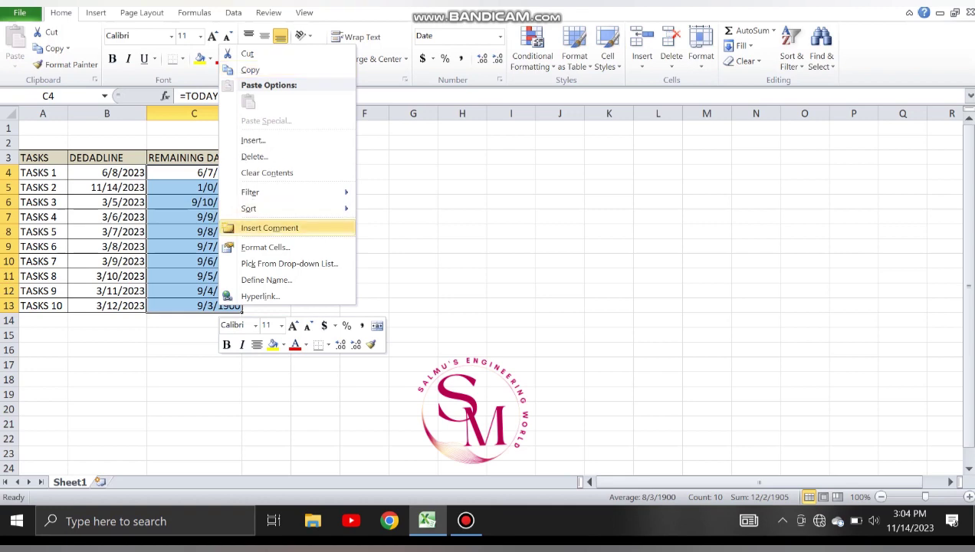
click(264, 247)
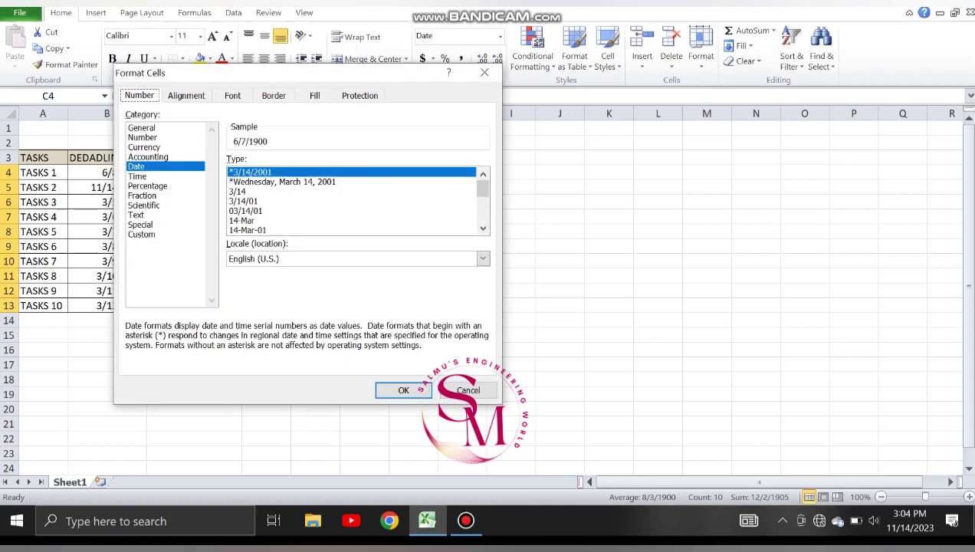
click(142, 235)
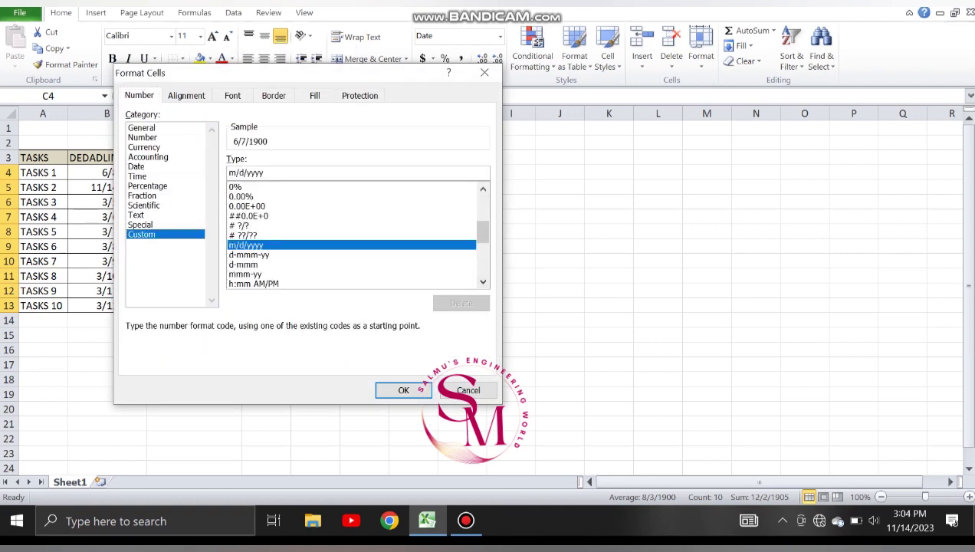
drag(482, 231, 482, 265)
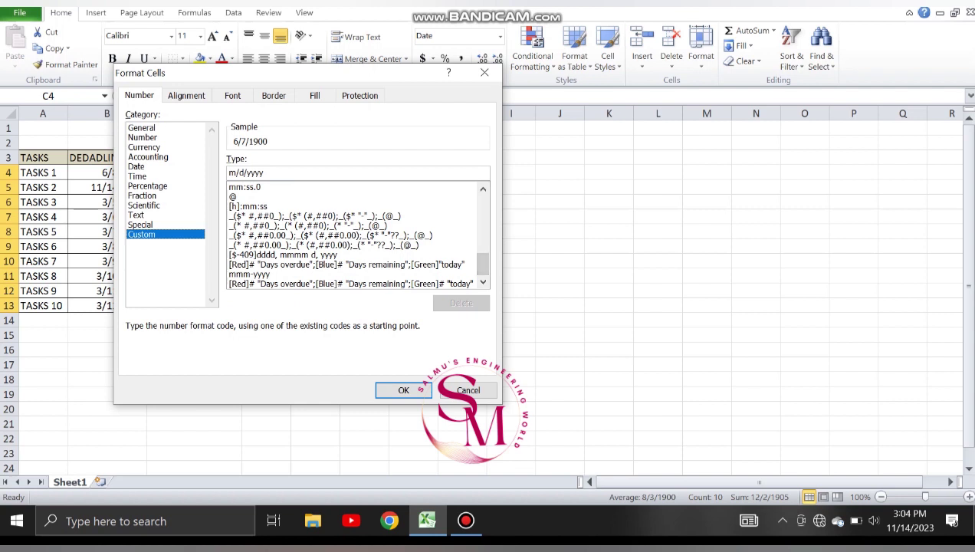
click(351, 284)
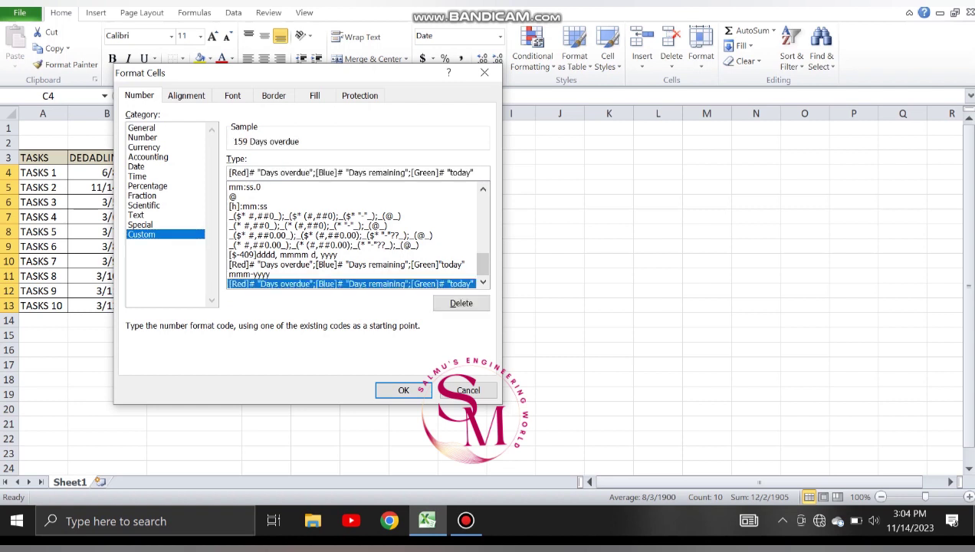
drag(474, 174, 228, 173)
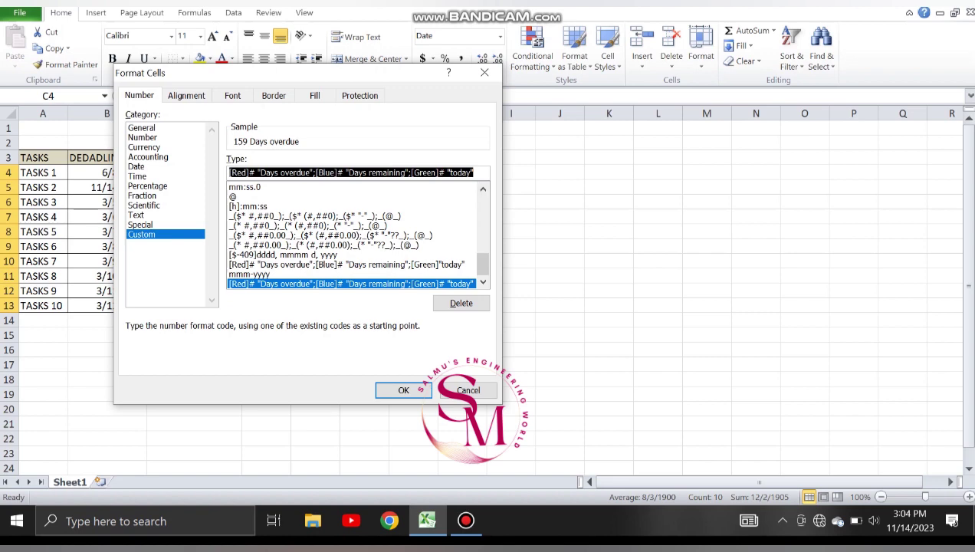
click(403, 390)
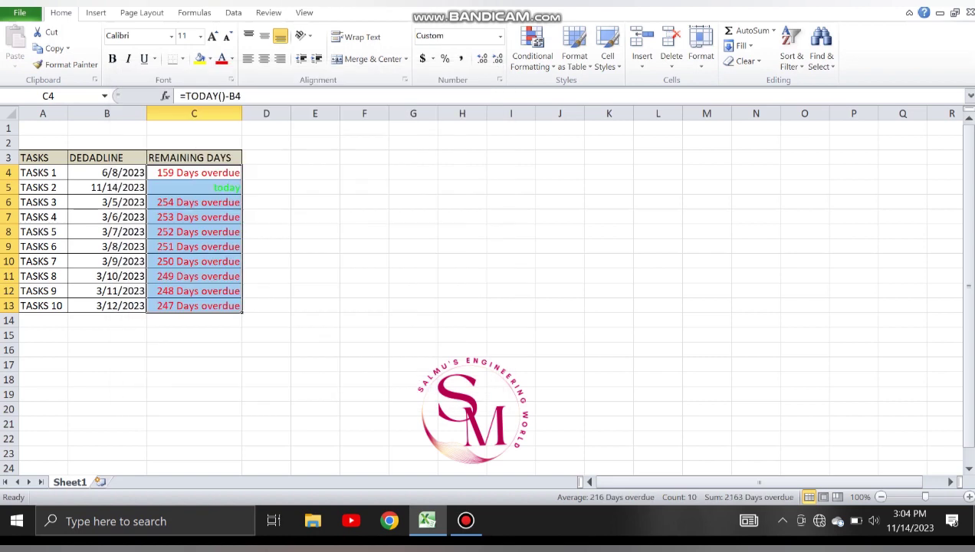
click(266, 217)
click(194, 202)
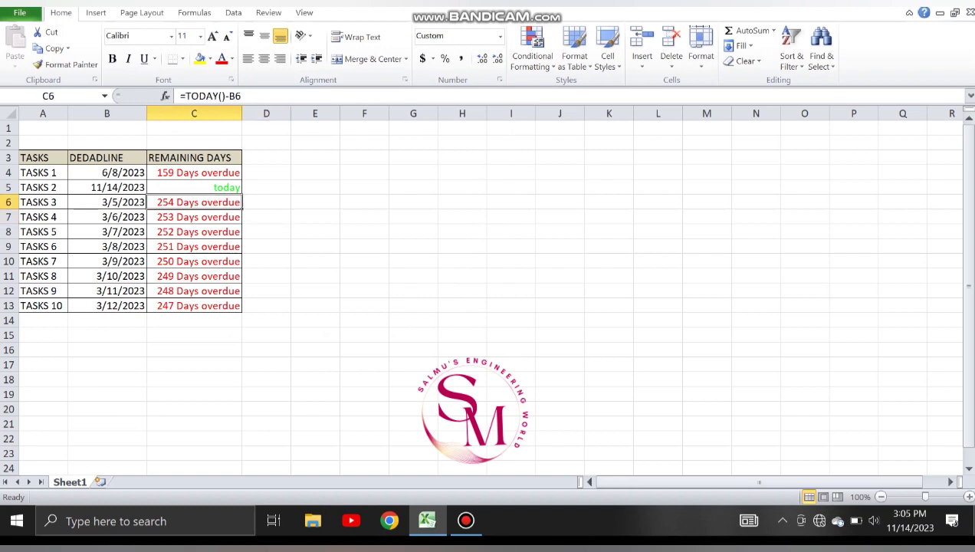
- Review the custom number format code applied to C4:C13 and leave the cell format settings without changes
drag(194, 172, 194, 305)
click(194, 319)
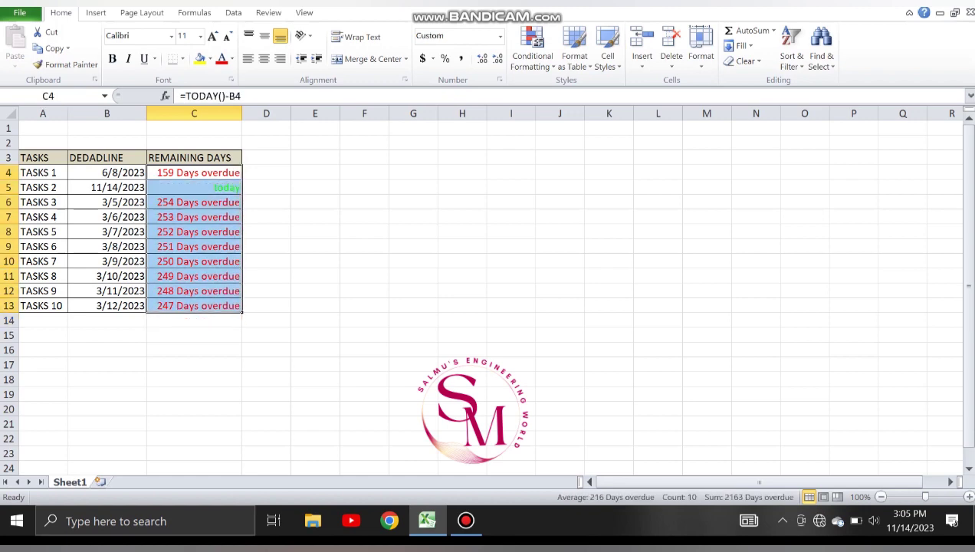
right_click(194, 306)
click(237, 241)
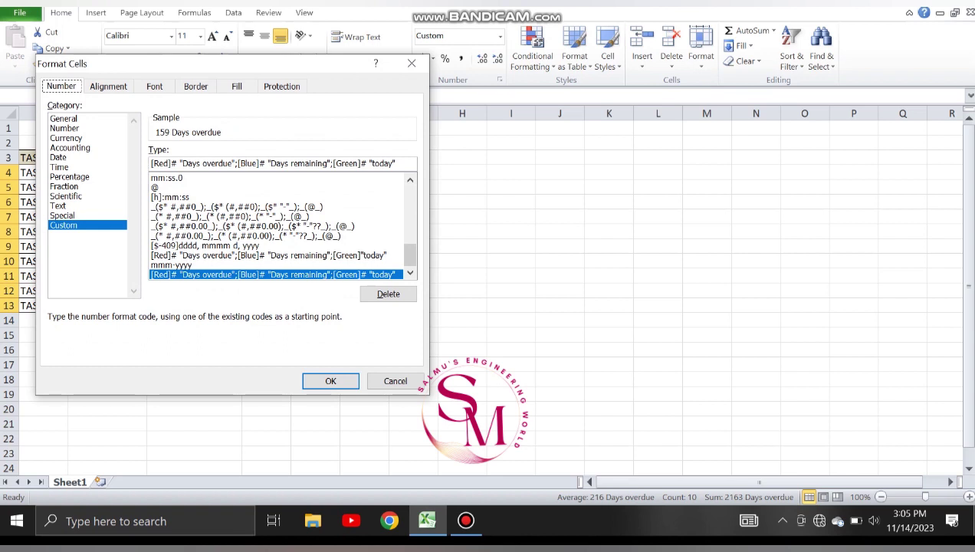
click(412, 63)
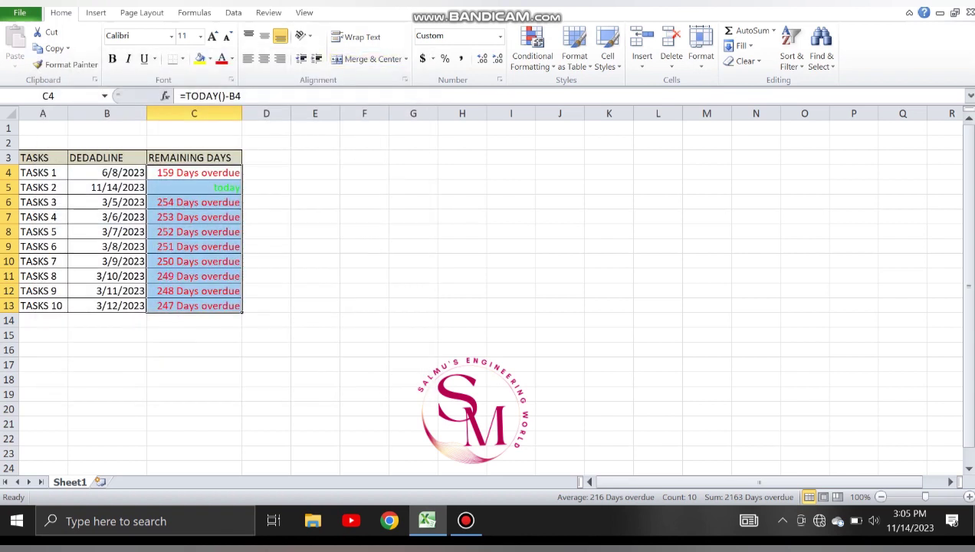
- Change the TASKS 10 deadline in B13 to 12/12/2023
click(100, 305)
double_click(100, 305)
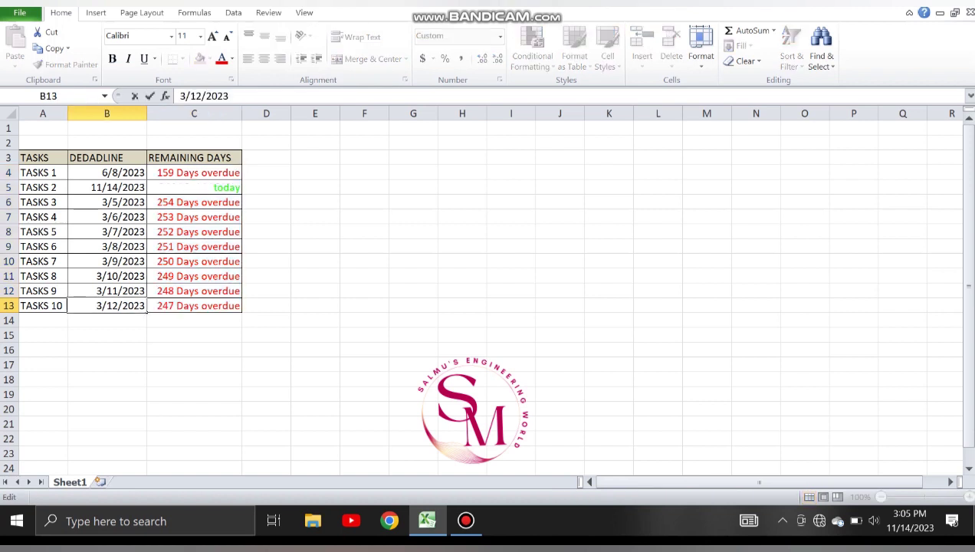
key(BackSpace)
text(12)
click(314, 394)
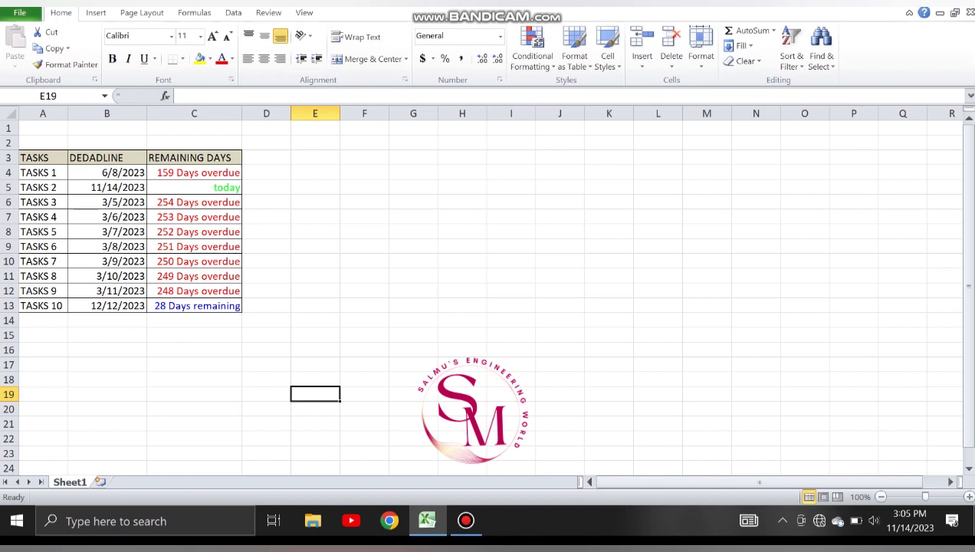
- Change the TASKS 6 deadline in B9 to 11/14/2023
click(113, 246)
double_click(113, 246)
key(BackSpace)
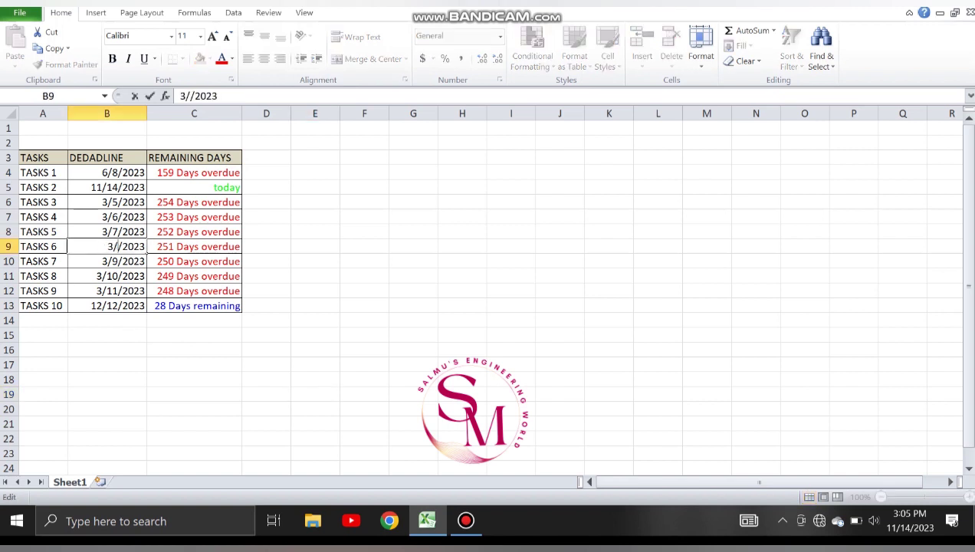
text(14)
key(BackSpace)
text(11)
key(Return)
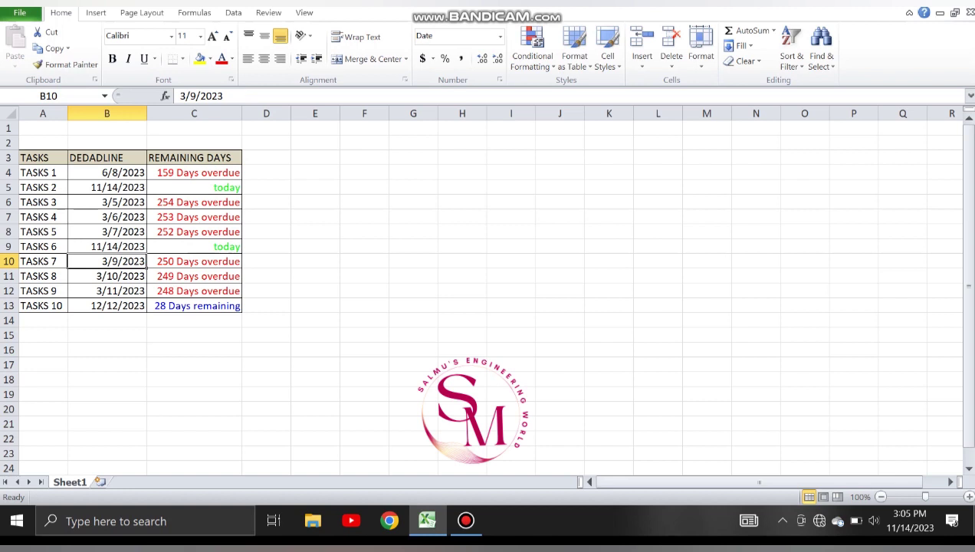
click(466, 520)
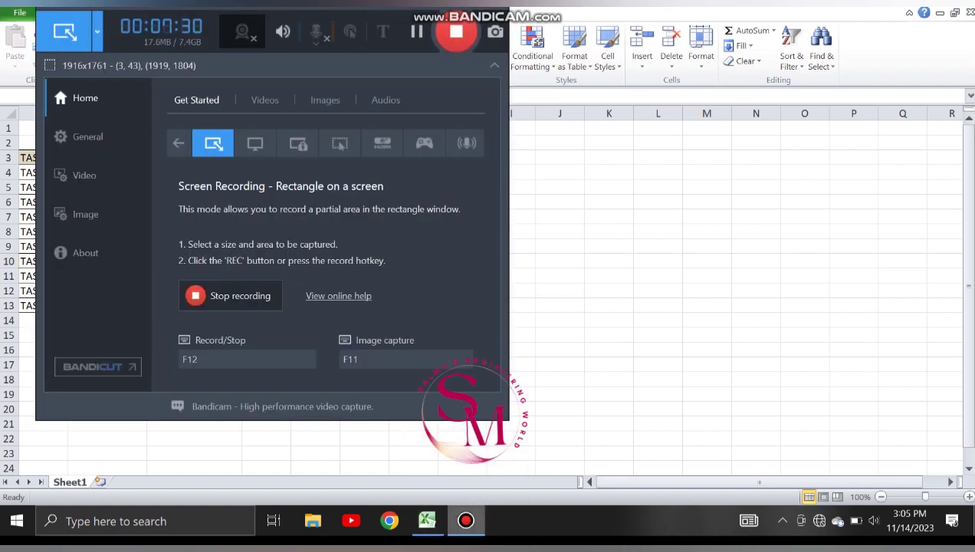